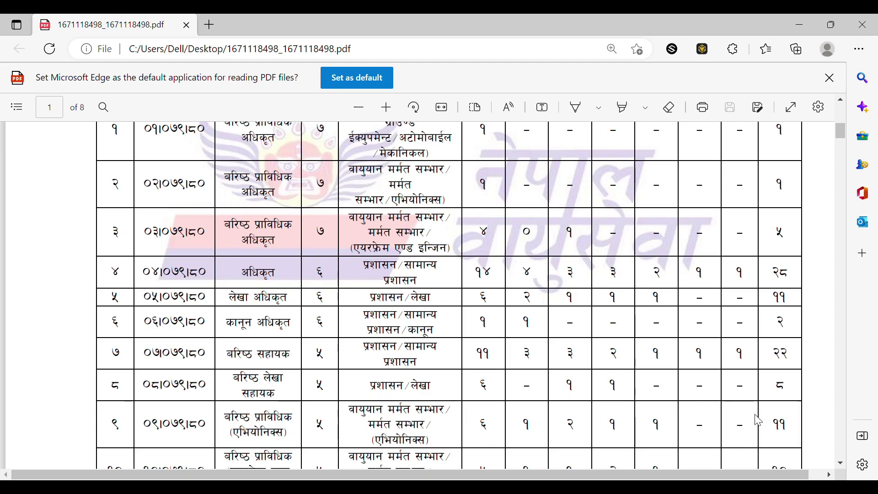
- Scroll the notice PDF down to page 2's exam-fee and minimum-qualification tables
scroll(843, 466, "down", 3)
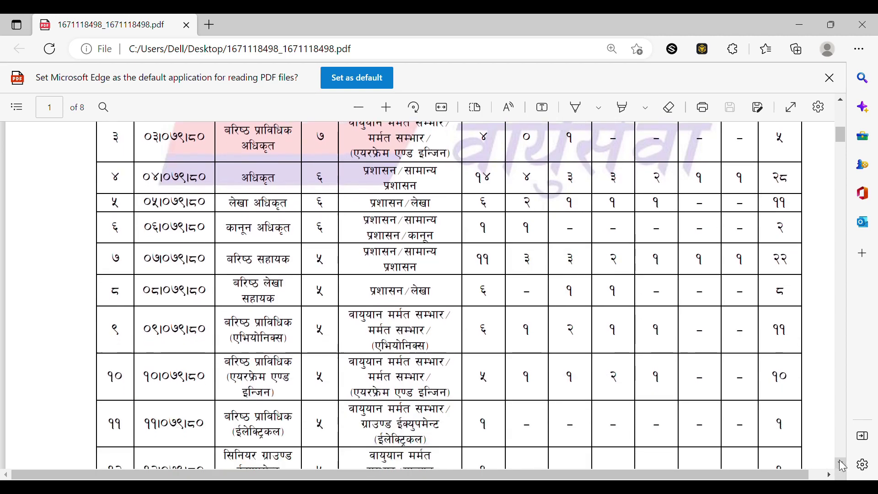
scroll(843, 466, "down", 1)
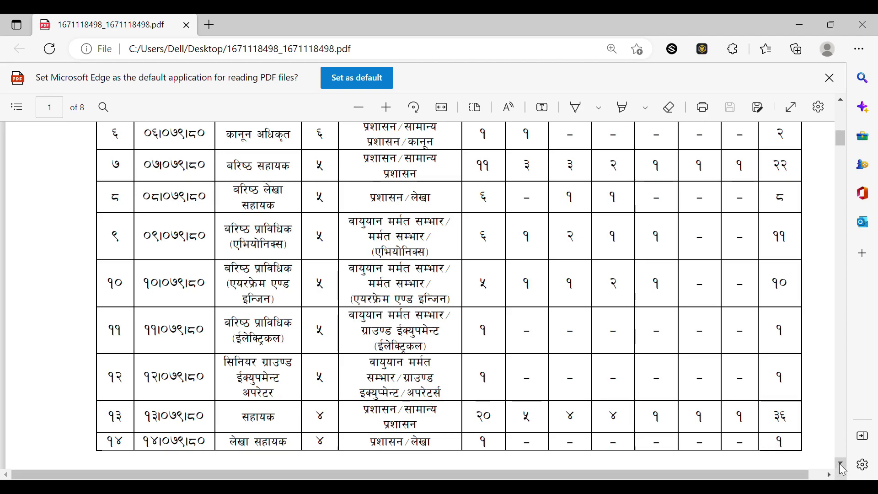
scroll(844, 470, "down", 8)
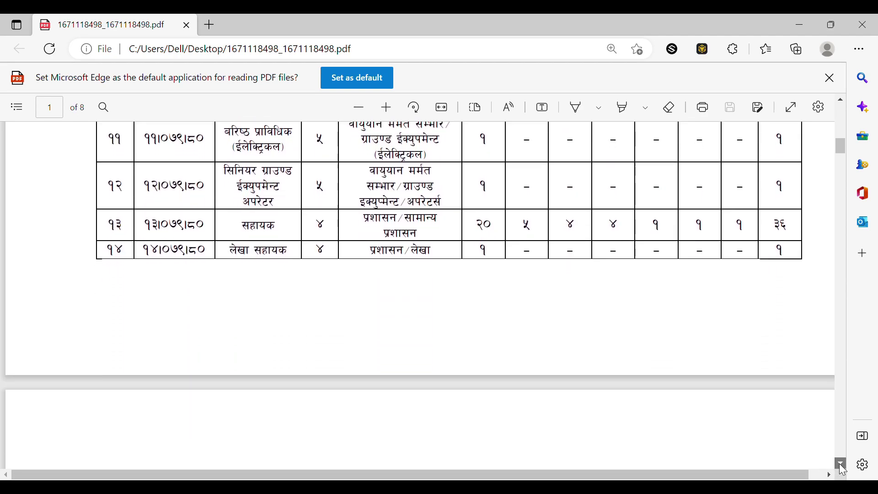
scroll(844, 470, "down", 2)
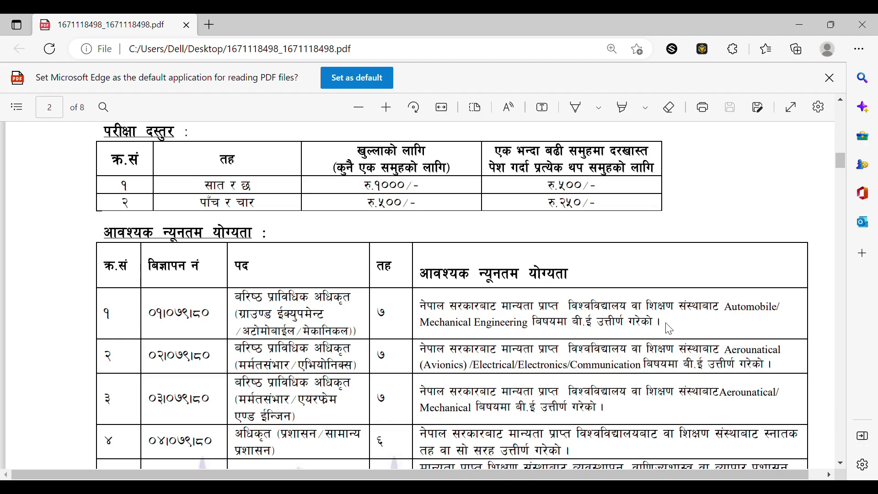
- Read through page 3's qualification, inclusion and age-limit sections into page 4 of the notice
left_click(841, 463)
left_click_drag(841, 463, 841, 463)
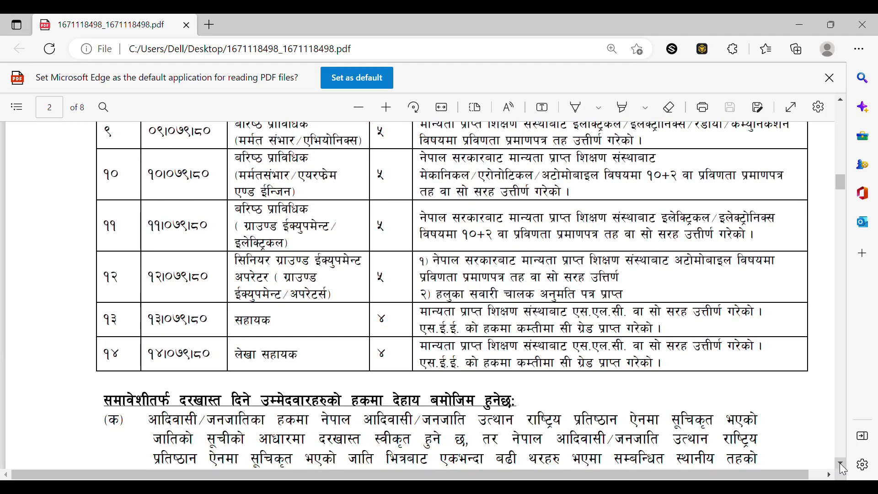
left_click_drag(841, 464, 844, 470)
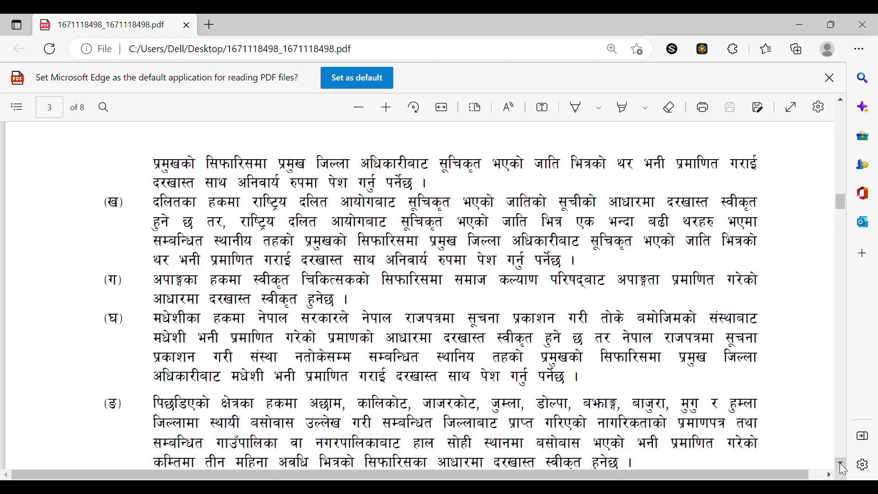
left_click(844, 470)
left_click(843, 470)
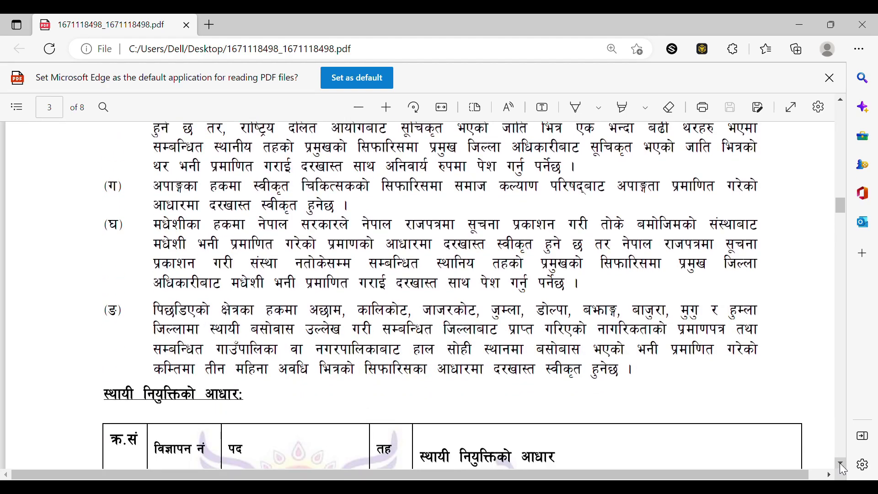
left_click(844, 470)
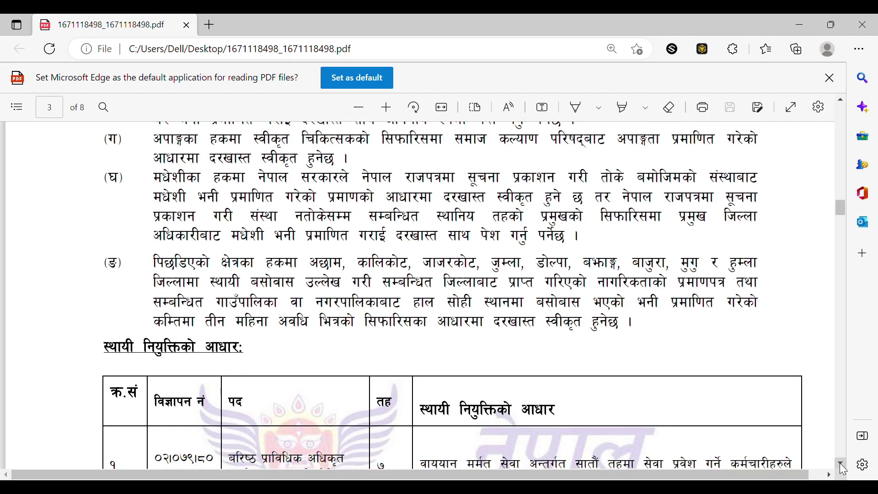
left_click(844, 470)
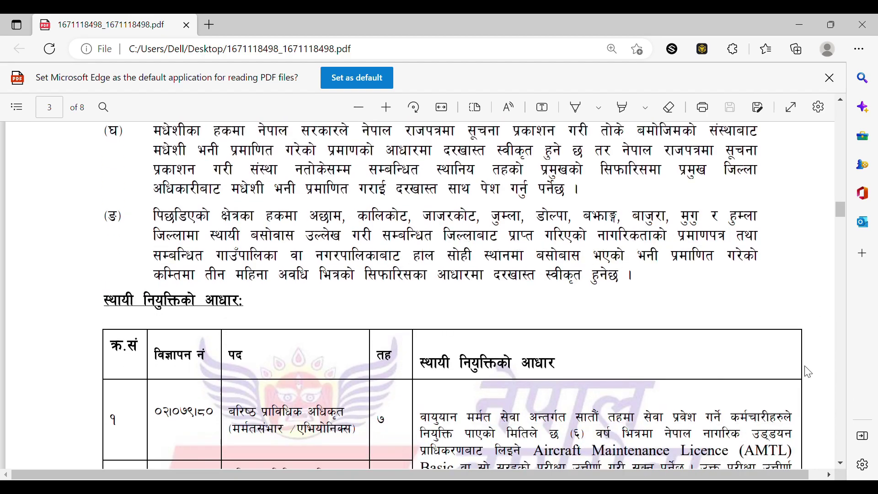
left_click(843, 468)
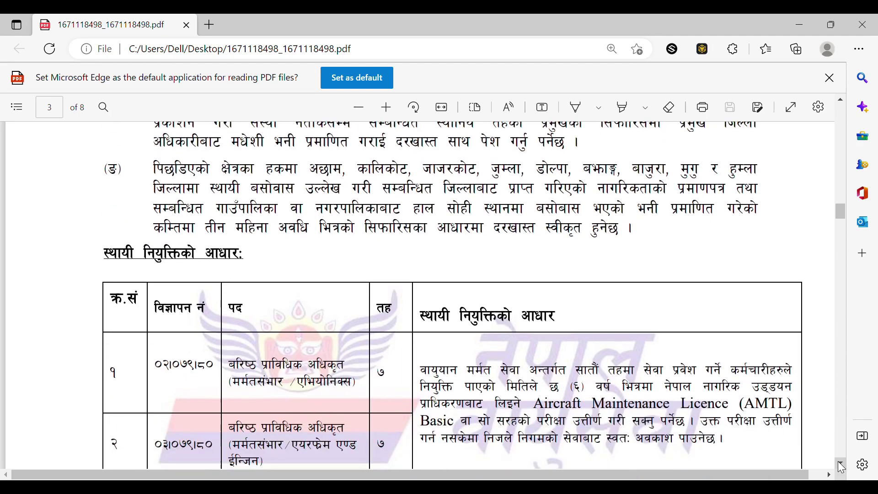
left_click(843, 467)
left_click(843, 468)
left_click(843, 467)
left_click(843, 467)
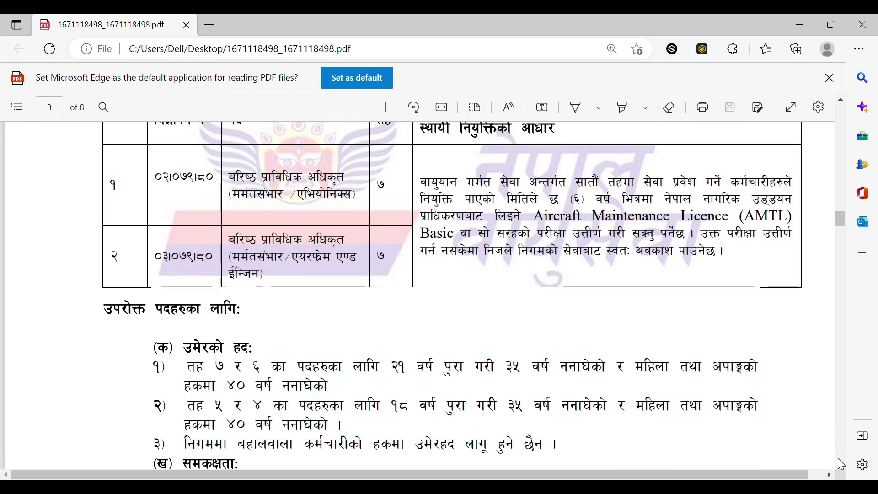
left_click(843, 465)
left_click(843, 466)
left_click(843, 466)
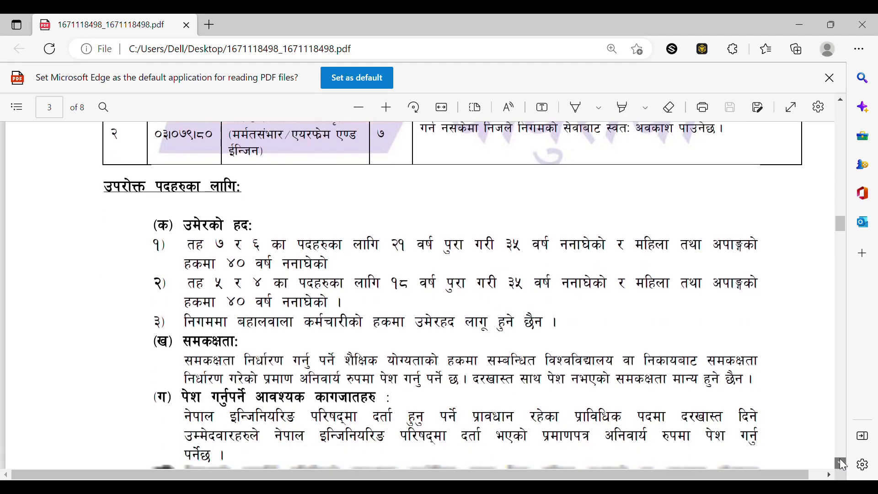
left_click(843, 466)
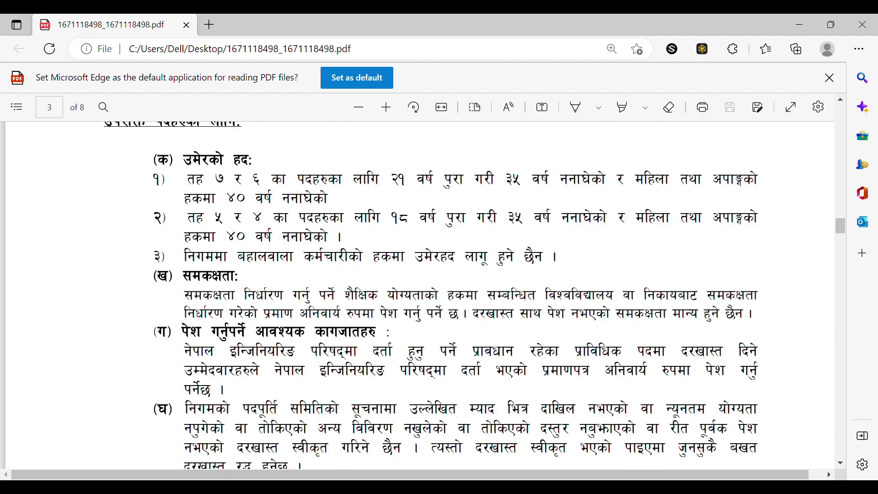
scroll(845, 467, "down", 2)
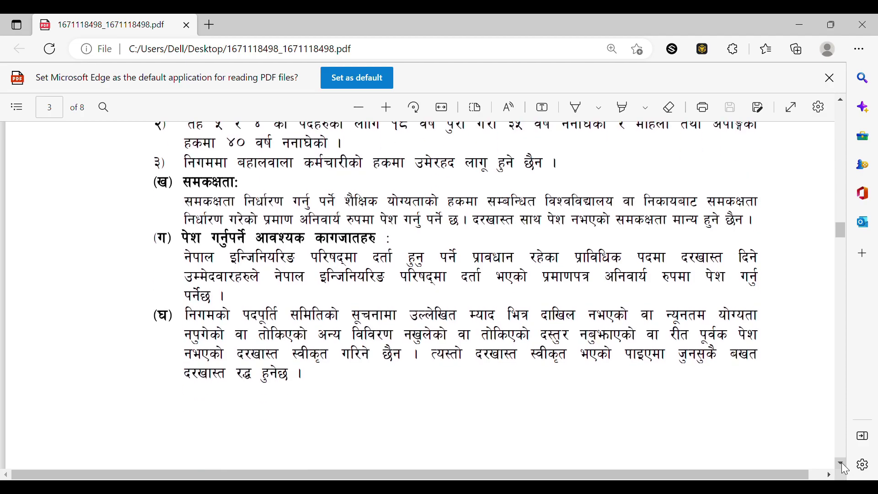
scroll(845, 468, "down", 6)
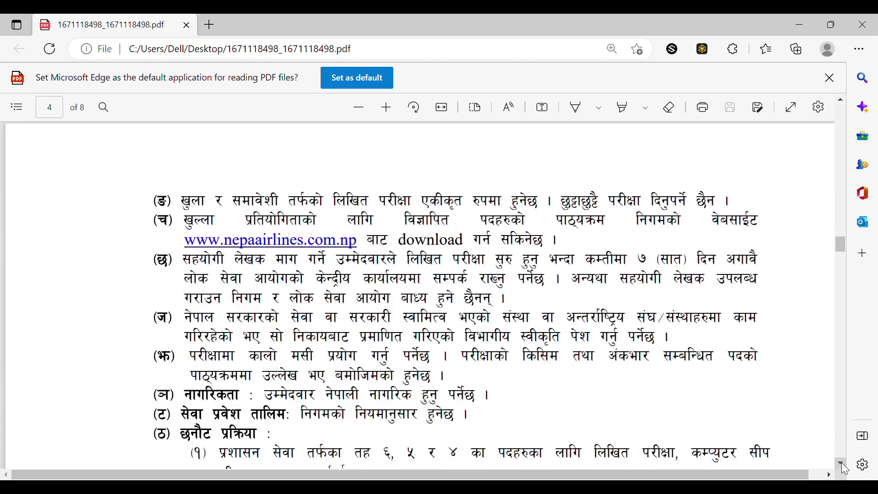
- Scroll to page 4's closing paragraphs with the application deadline and contact details
scroll(846, 469, "down", 1)
scroll(845, 468, "down", 1)
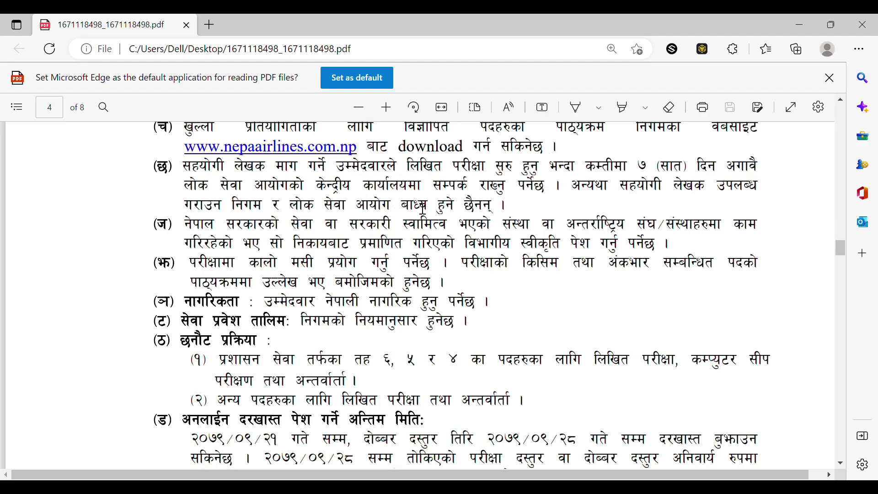
left_click(841, 464)
left_click_drag(842, 466, 842, 465)
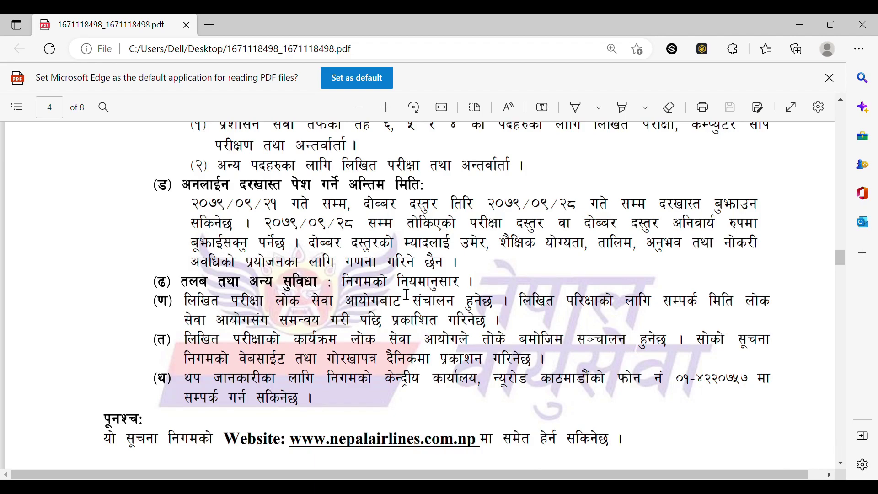
left_click_drag(842, 464, 842, 464)
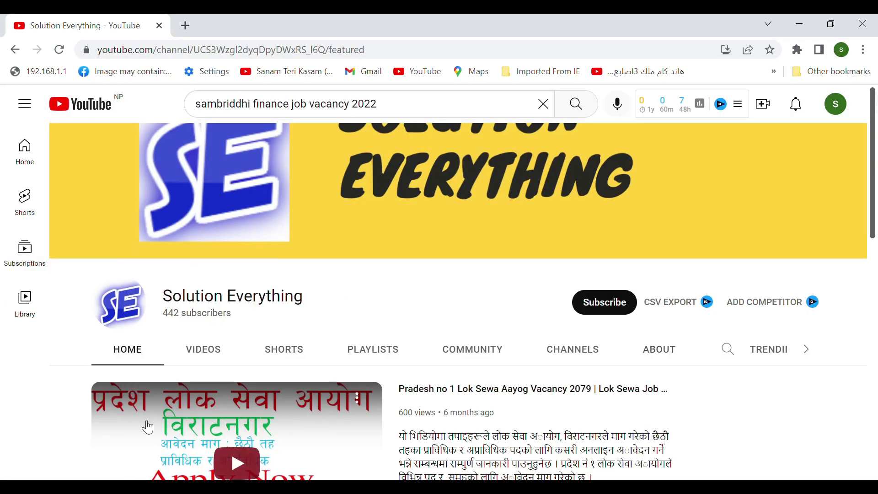
- Subscribe to the Solution Everything channel with the bell set to All notifications
left_click(615, 306)
left_click(624, 304)
left_click(654, 335)
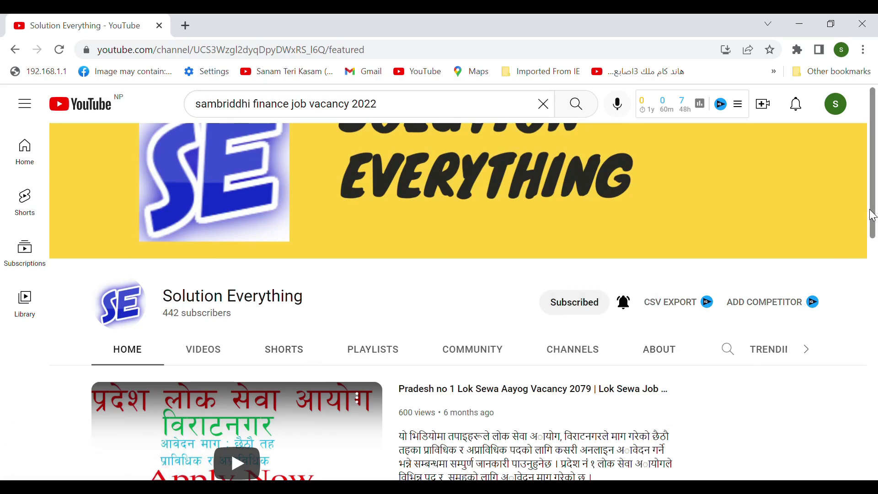
- Open the channel's Videos list and scroll through the video grid
scroll(872, 215, "down", 10)
scroll(873, 215, "up", 10)
left_click(213, 343)
scroll(873, 201, "down", 3)
scroll(874, 202, "down", 4)
scroll(438, 227, "up", 3)
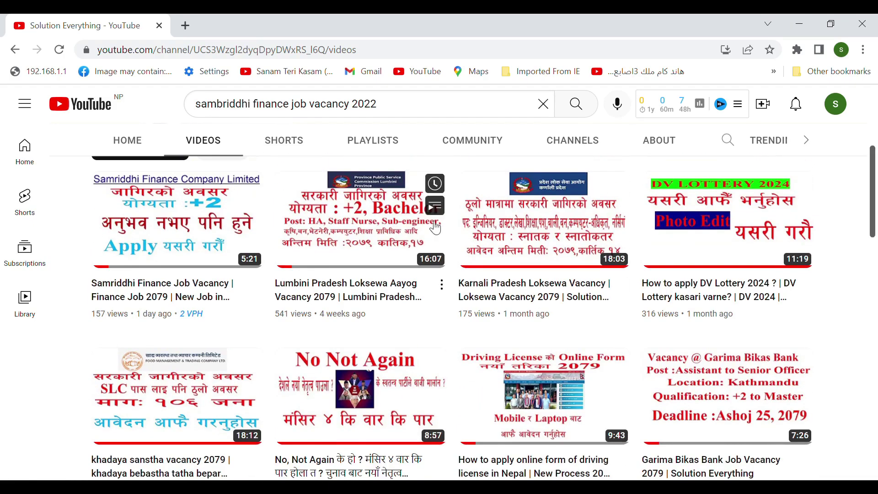
scroll(875, 229, "down", 2)
left_click_drag(875, 229, 875, 105)
- Enter the candidate's first name, surname and e-mail address in the registration form
left_click(284, 302)
left_click_drag(877, 183, 819, 144)
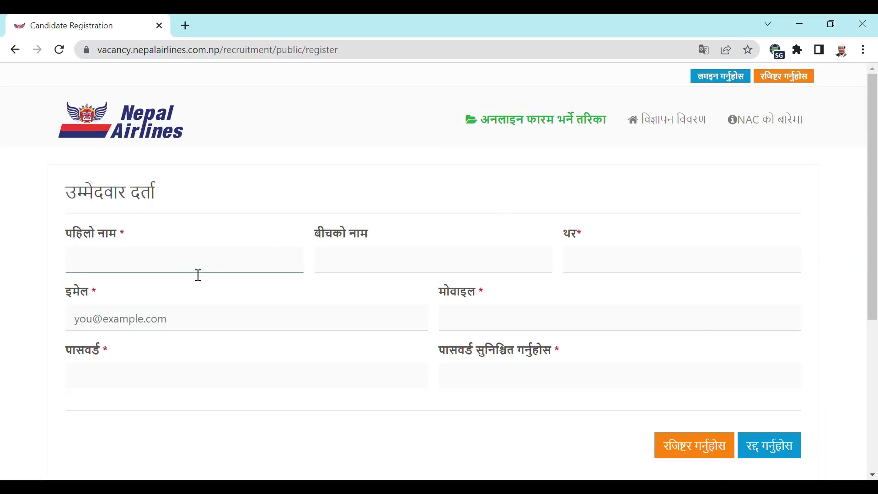
type("demo")
left_click(605, 261)
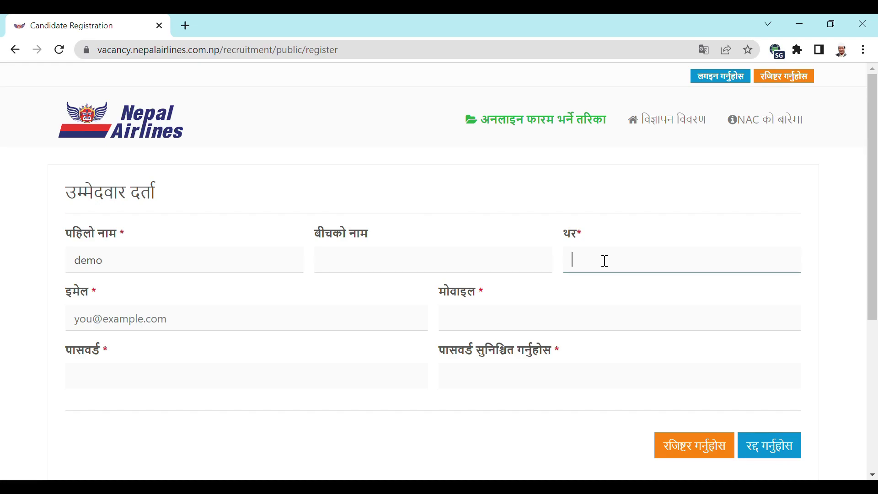
type("memo")
left_click(141, 333)
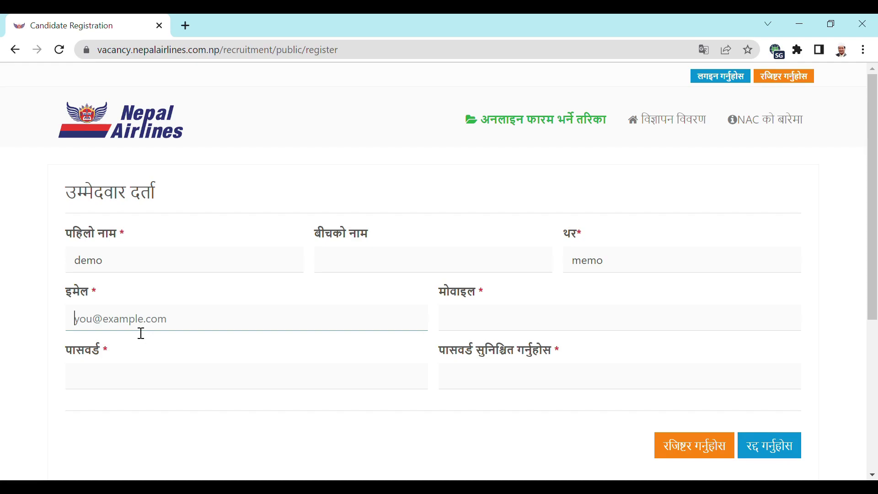
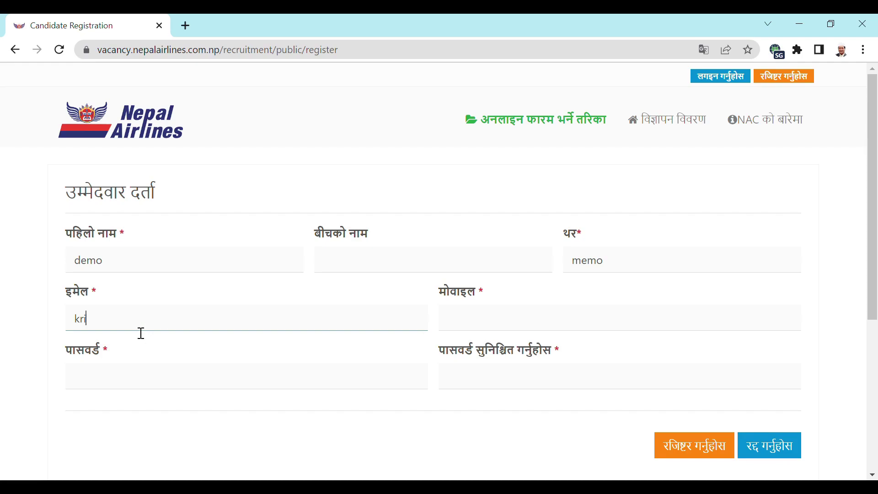
- Fill in the mobile number, password and password confirmation, and submit the registration
left_click(494, 332)
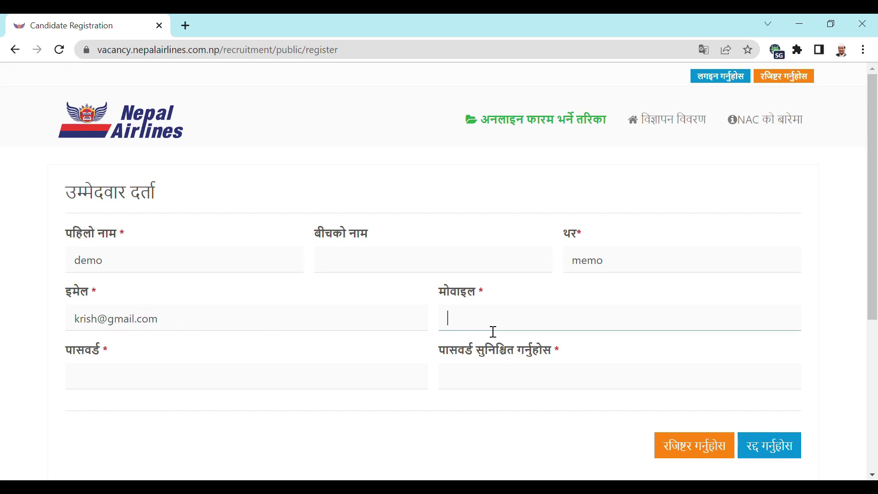
left_click(117, 395)
type("••")
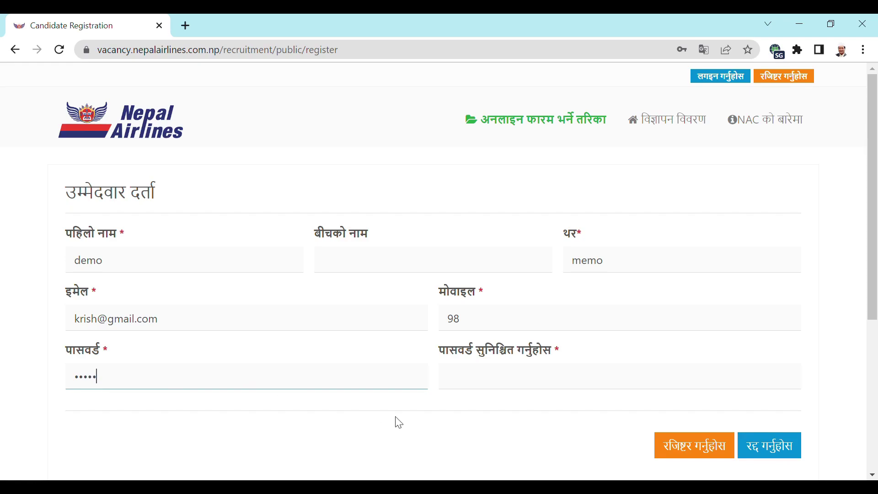
left_click(485, 389)
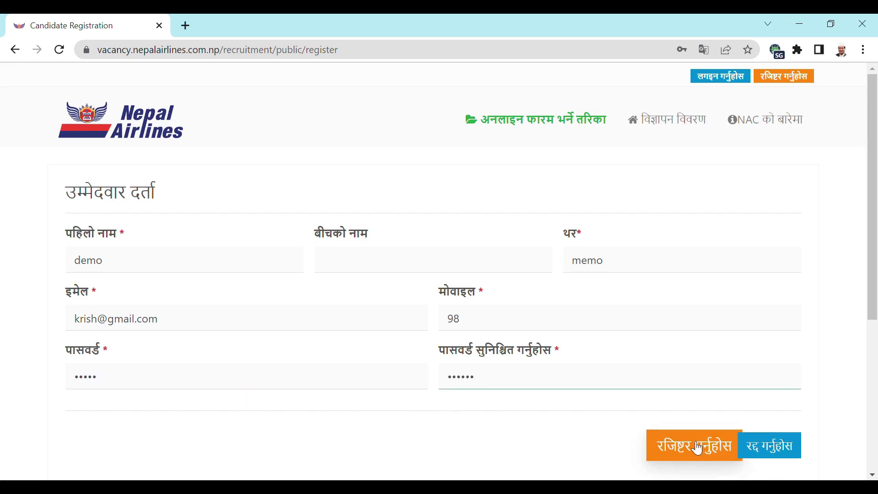
key("Return")
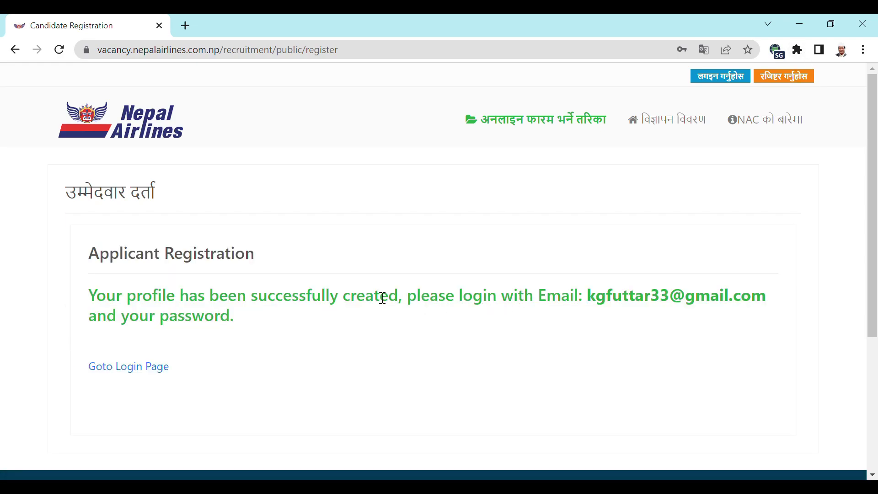
- Go to the login page and sign in with the new account's e-mail and password
left_click(145, 372)
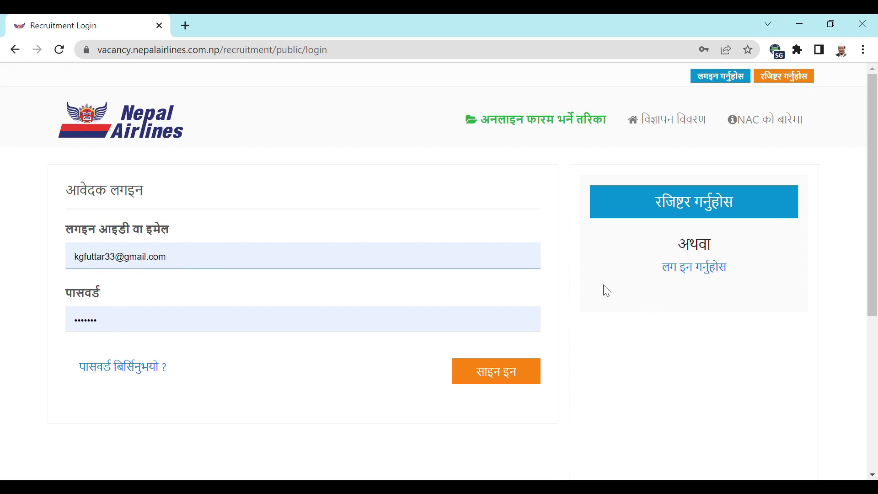
left_click(507, 375)
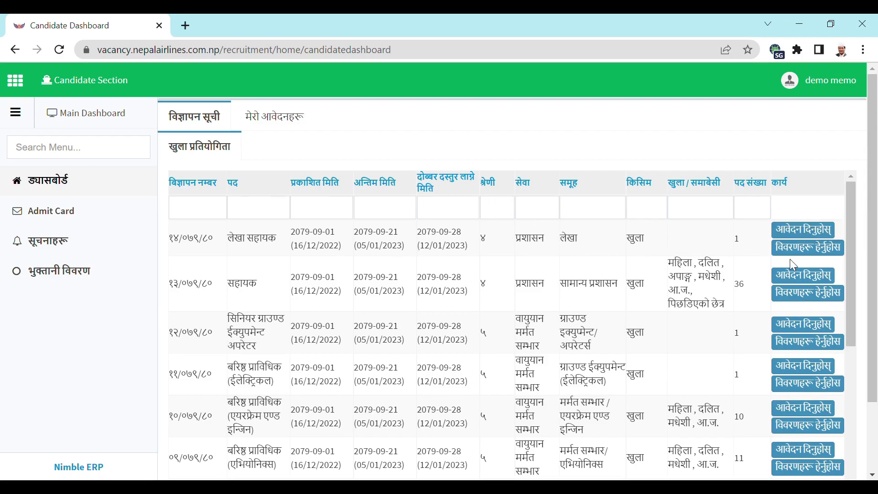
left_click(802, 250)
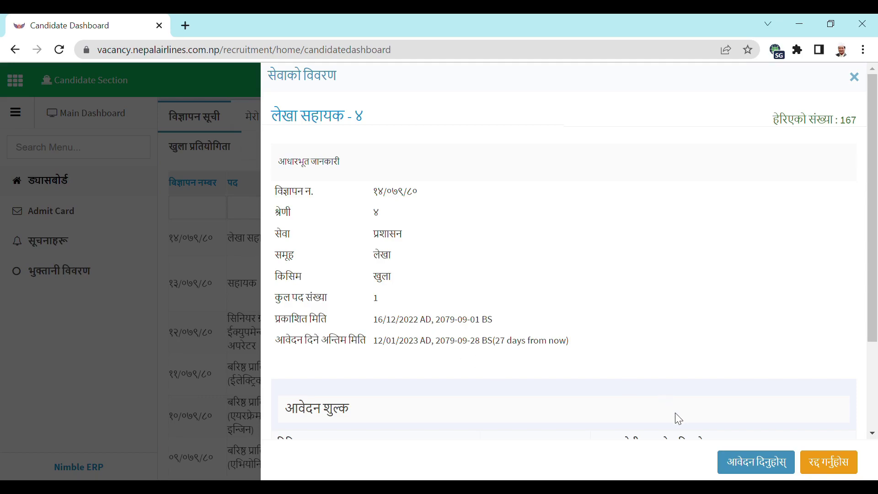
left_click(830, 463)
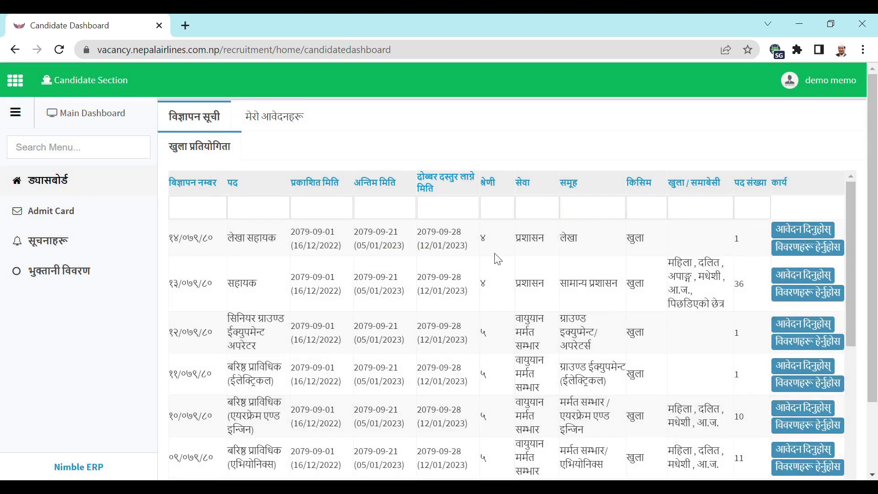
left_click_drag(851, 208, 846, 176)
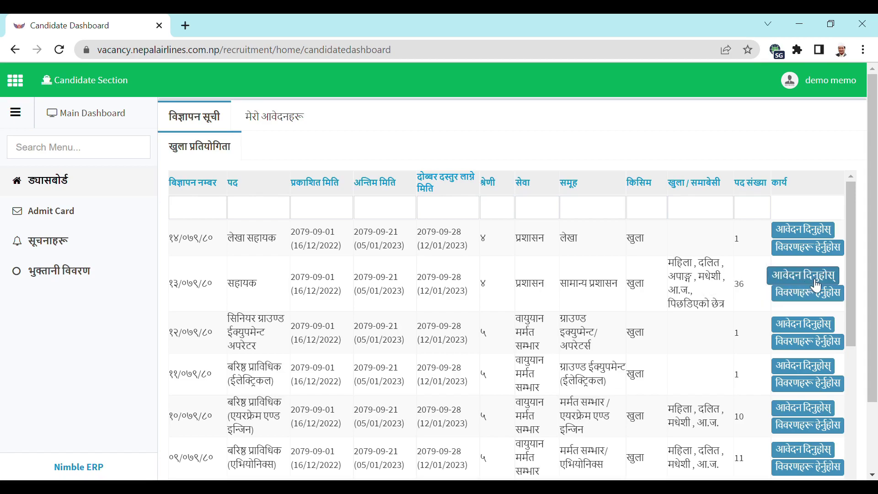
- Start the online application for the सहायक (Assistant) post
left_click(808, 280)
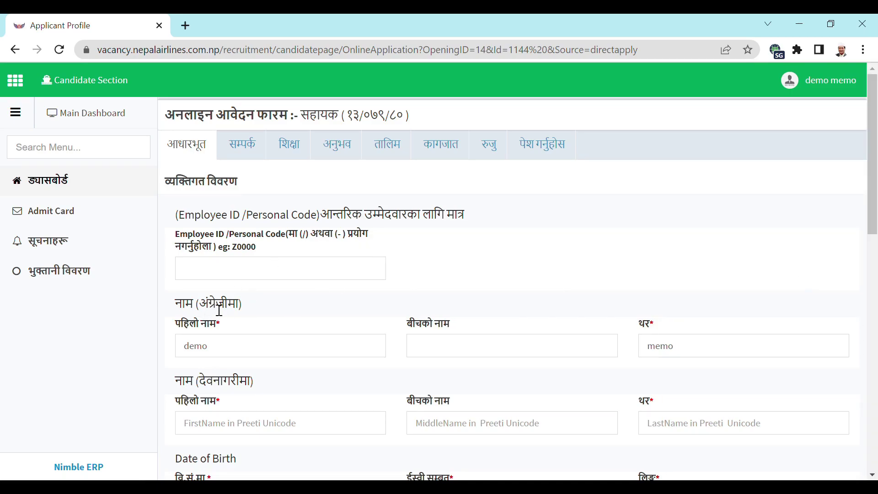
left_click_drag(873, 181, 874, 194)
scroll(875, 194, "up", 1)
left_click_drag(873, 224, 875, 288)
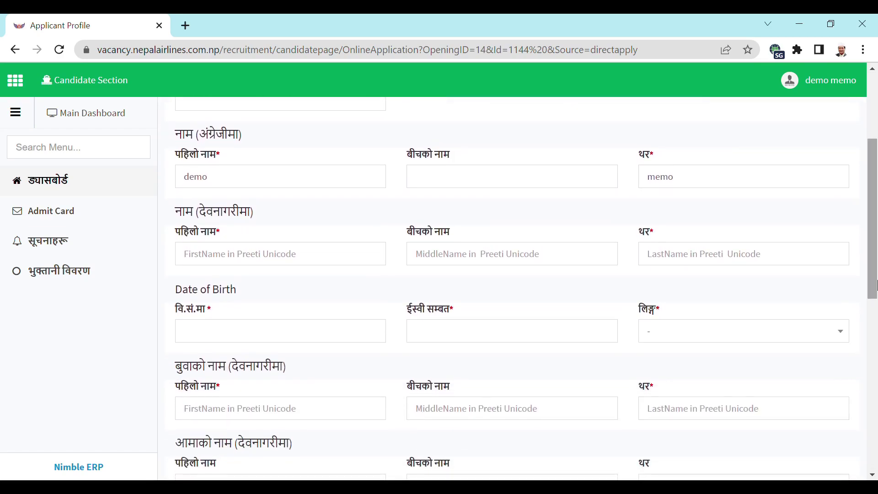
- Review the आधारभूत fields (name, birth date, citizenship issuing district) and continue to the सम्पर्क tab
left_click(328, 262)
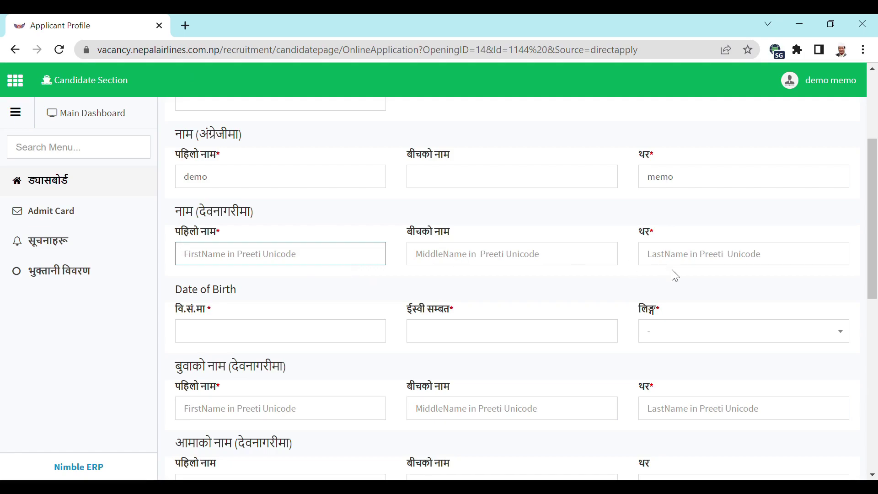
left_click(266, 337)
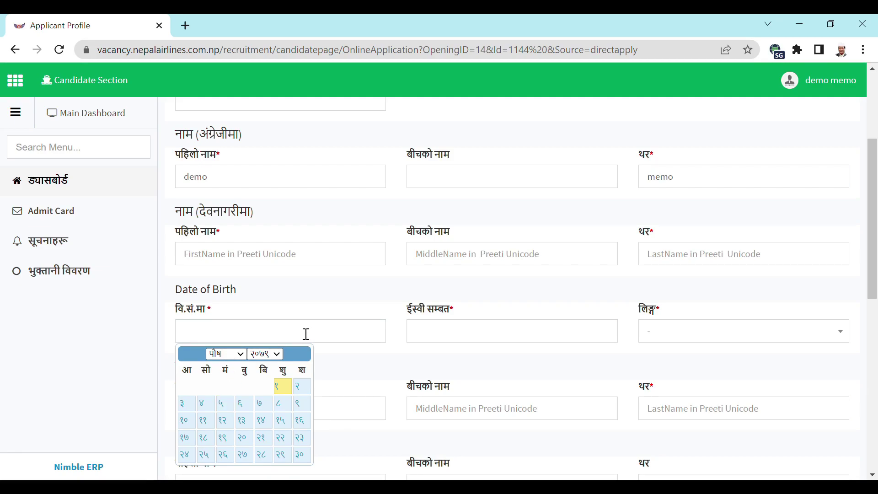
left_click(309, 334)
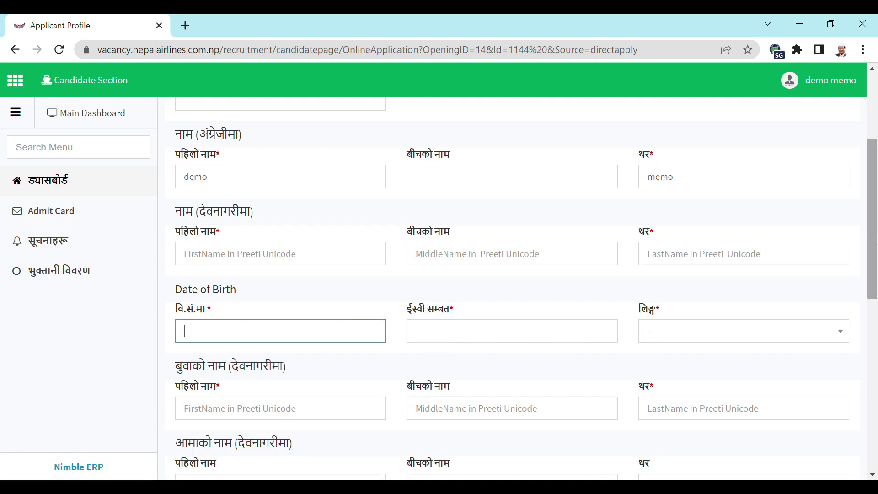
left_click_drag(872, 245, 874, 322)
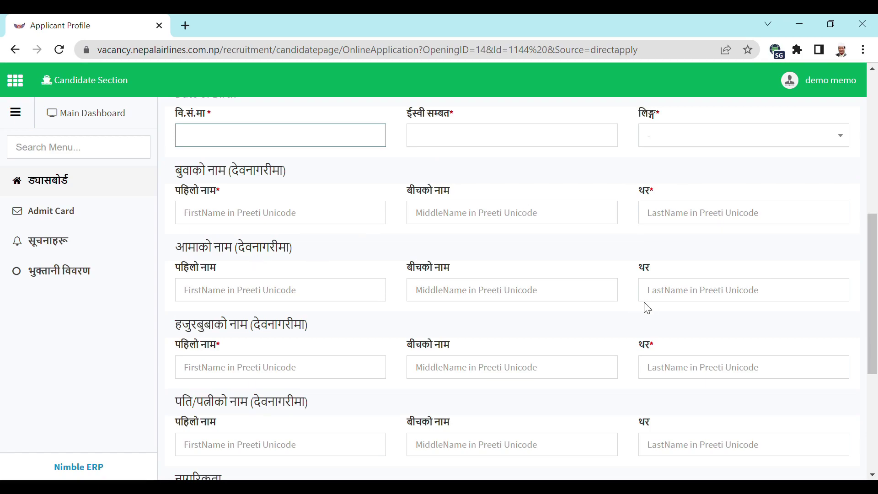
left_click_drag(871, 300, 877, 377)
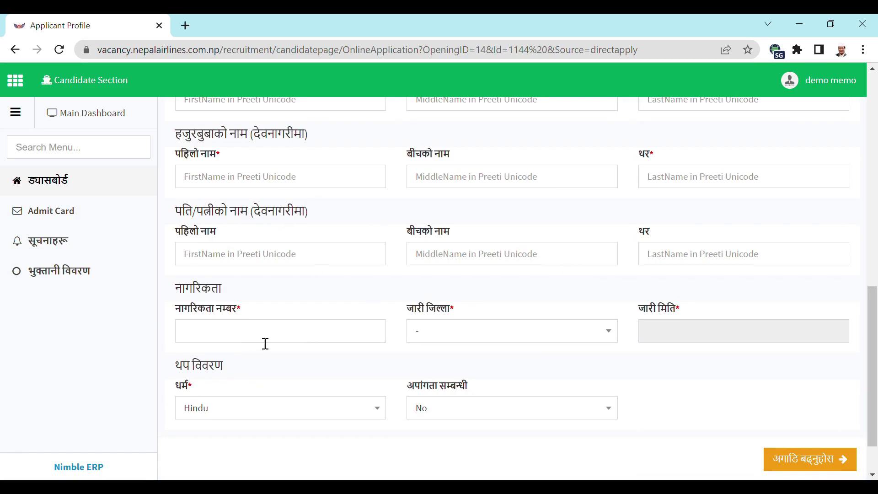
left_click(612, 340)
left_click(611, 338)
left_click_drag(871, 322, 873, 374)
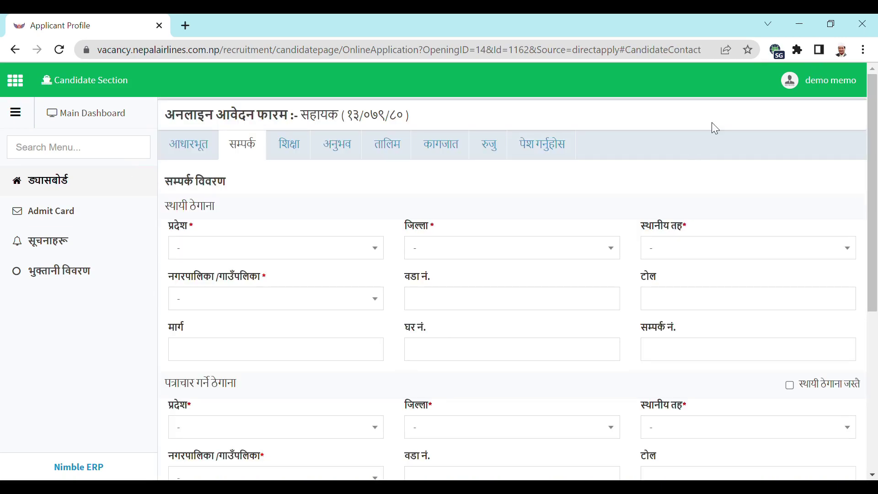
- Pick Province No. 1 for the permanent address and look over the district and local-level dropdowns
left_click(334, 250)
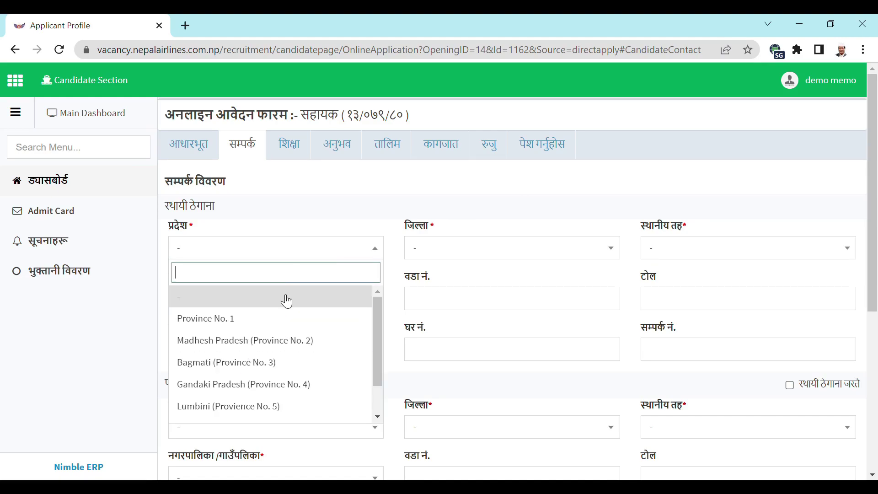
left_click(261, 328)
left_click(464, 255)
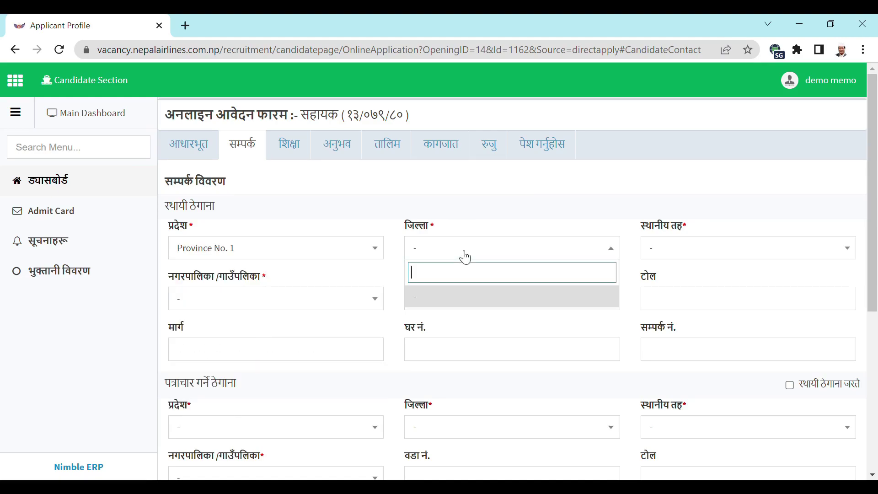
left_click(465, 256)
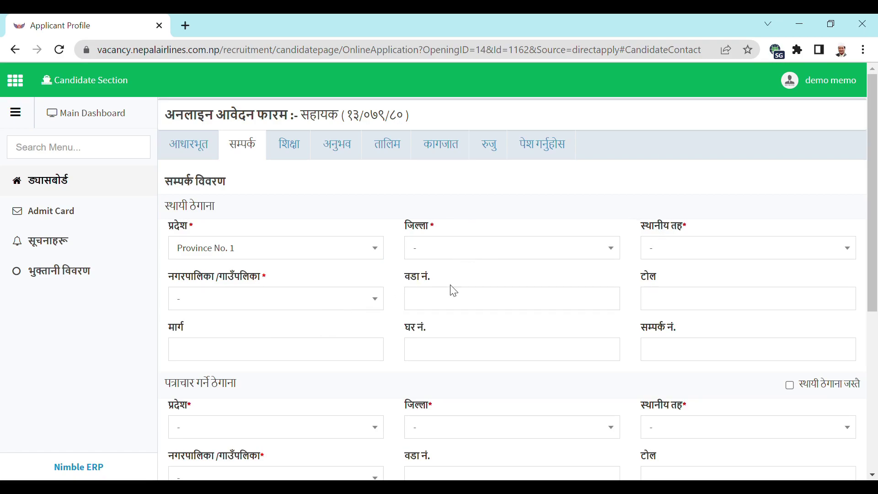
left_click(706, 256)
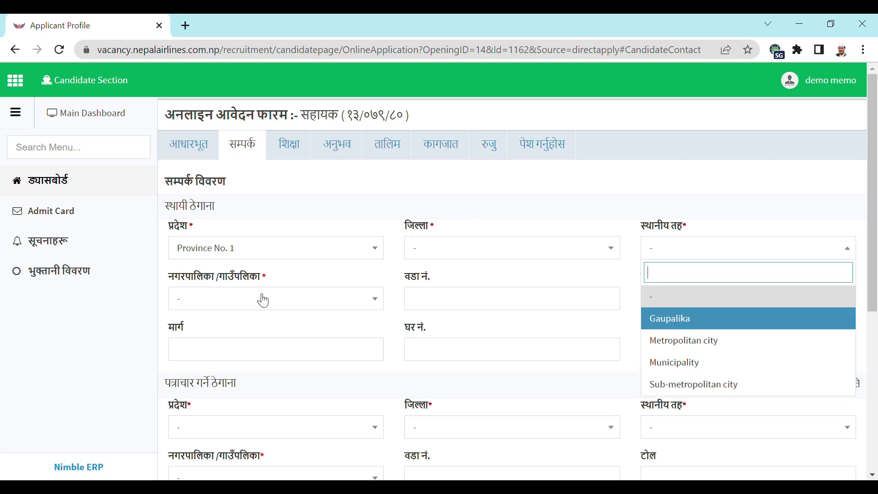
left_click(506, 298)
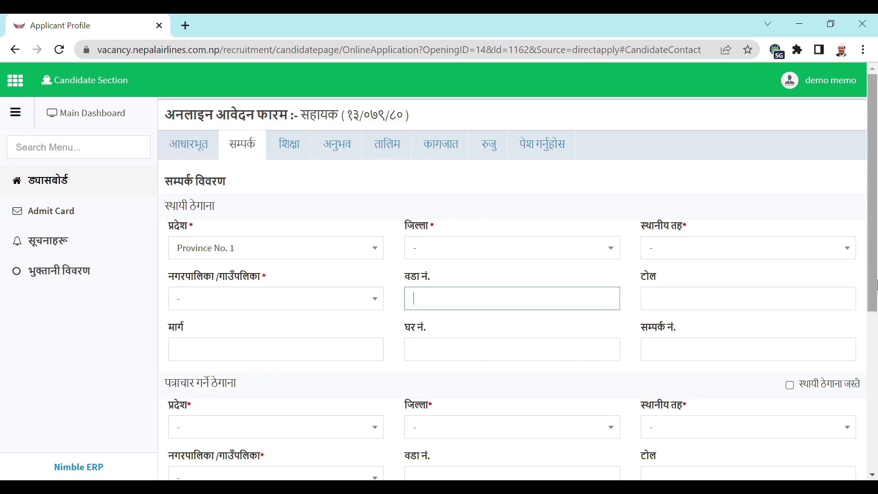
left_click_drag(875, 245, 875, 324)
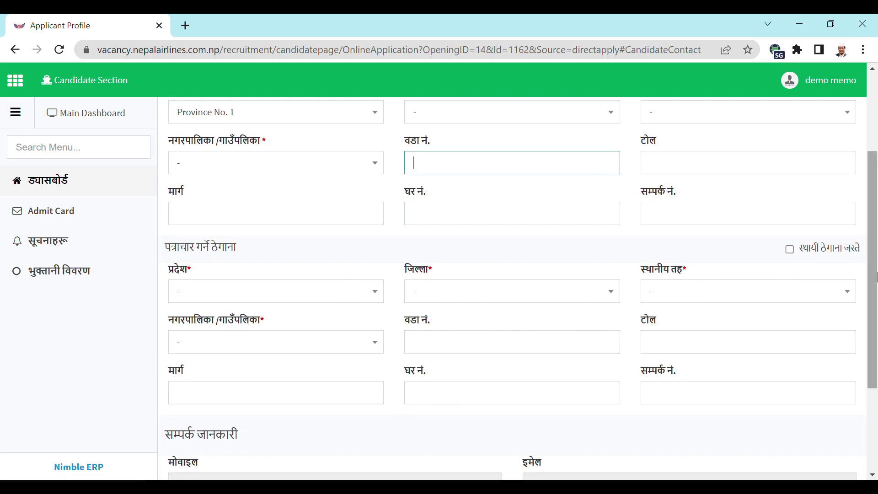
scroll(874, 270, "down", 3)
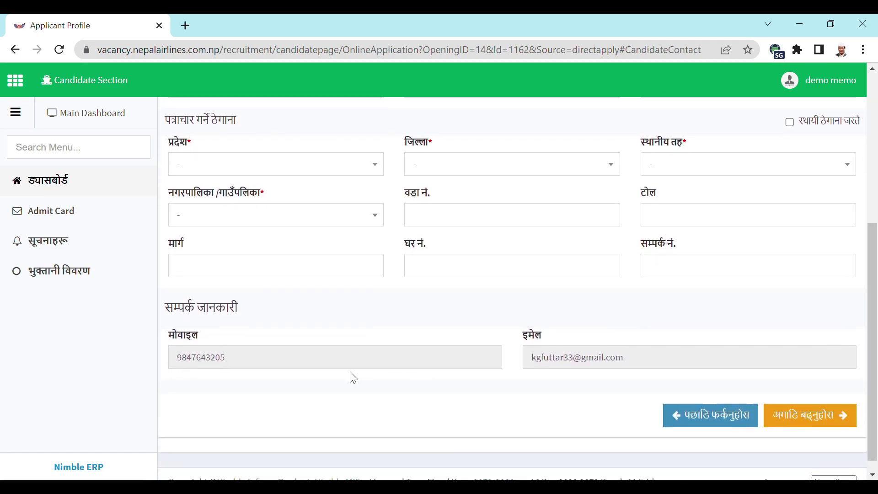
triple_click(867, 293)
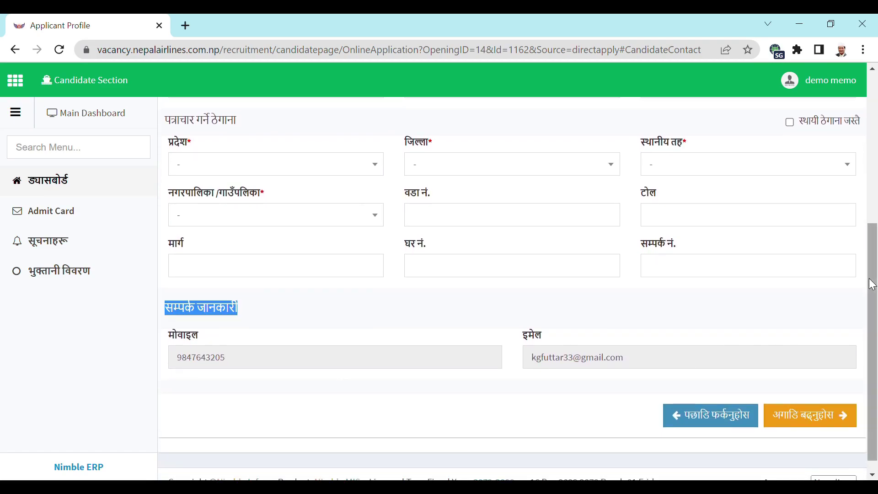
left_click_drag(876, 277, 876, 194)
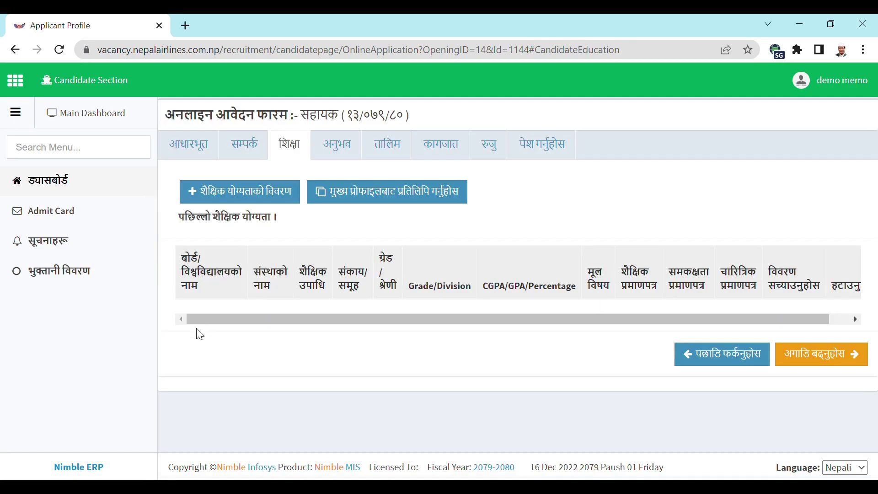
- Add an education entry with board SLC/NEB, institution 'school' and degree SEE/SLC
left_click(246, 197)
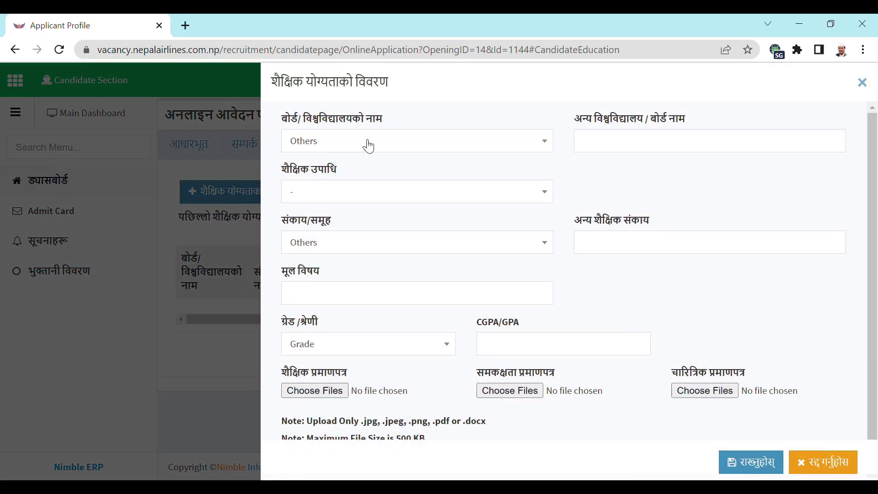
left_click(371, 147)
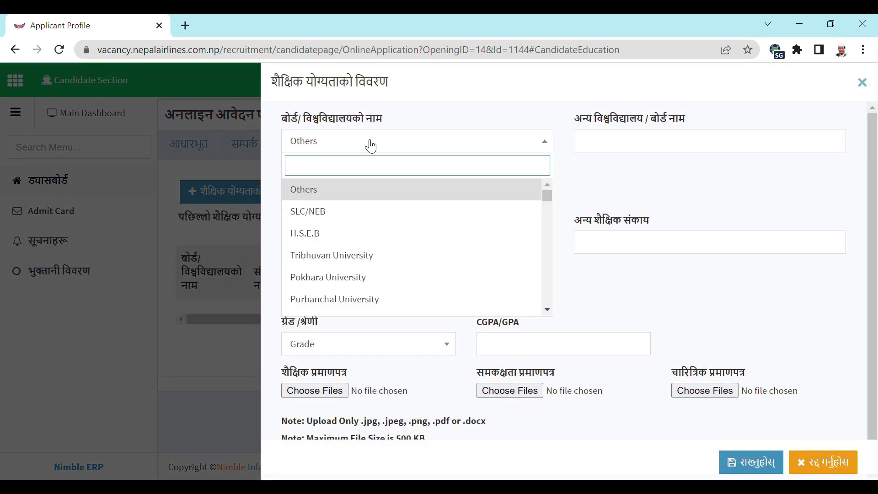
left_click(327, 213)
left_click(599, 147)
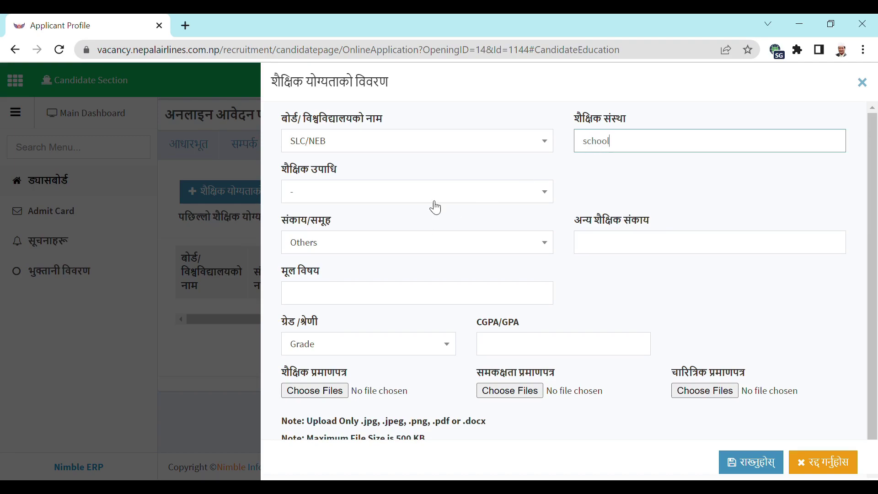
left_click(435, 198)
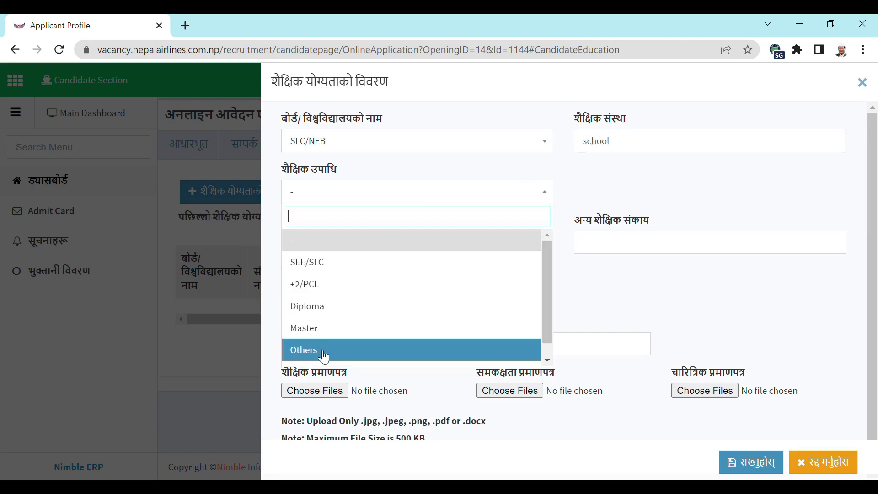
left_click(320, 269)
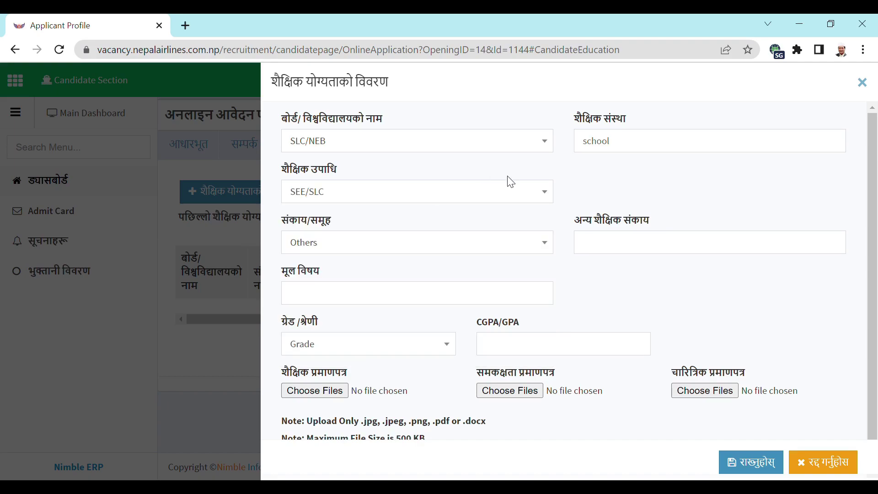
- Set faculty Others ('slc or see'), main subject 'math', grading type Grade and GPA 2
left_click(403, 250)
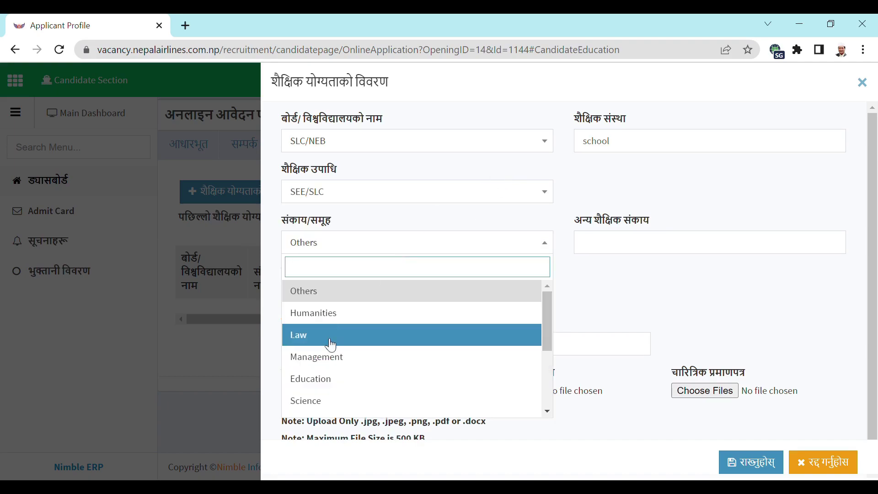
left_click(346, 300)
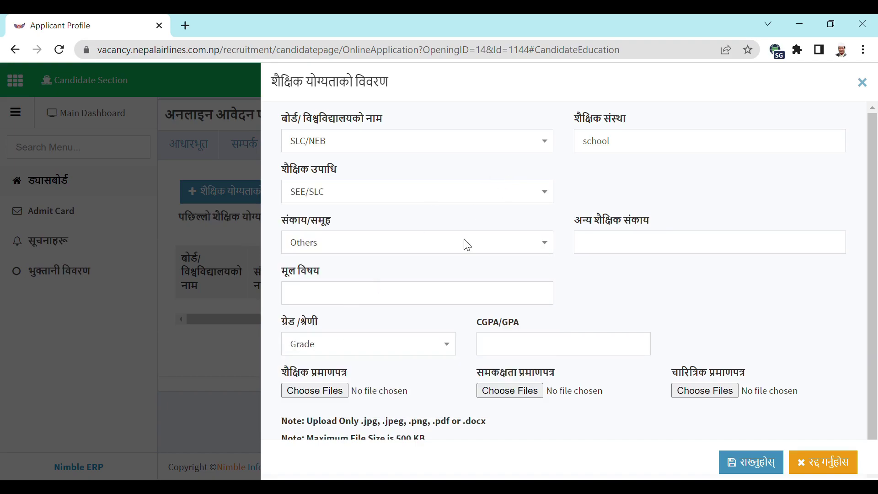
left_click(597, 246)
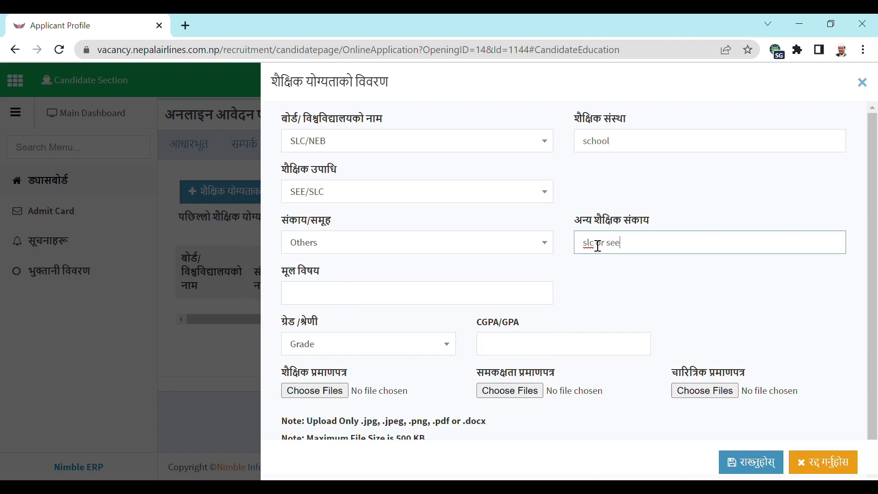
left_click(437, 298)
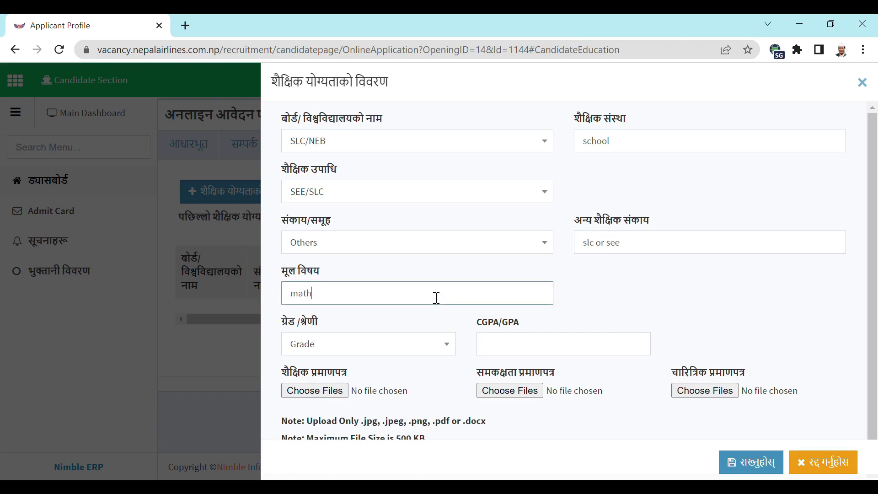
left_click(394, 354)
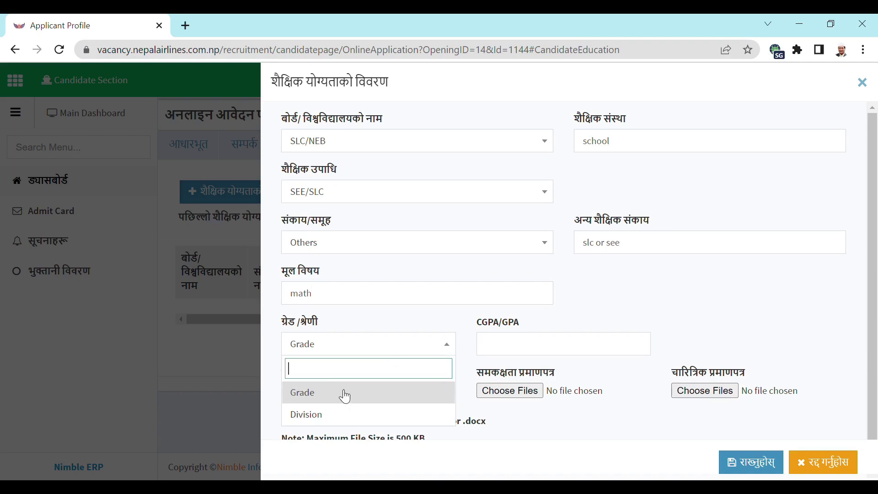
left_click(346, 397)
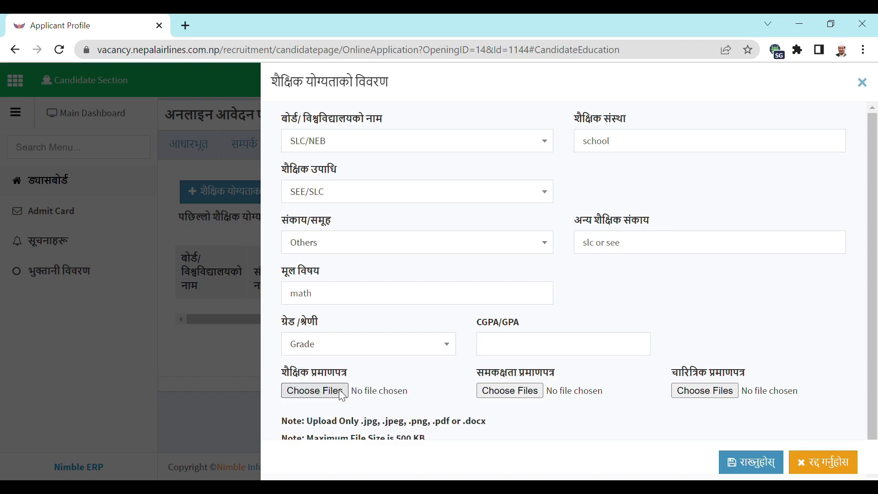
left_click(506, 354)
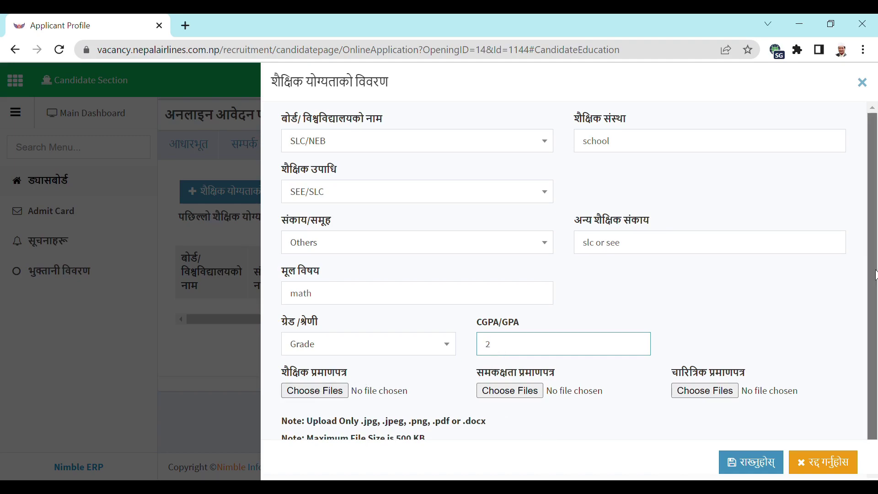
left_click_drag(872, 274, 872, 292)
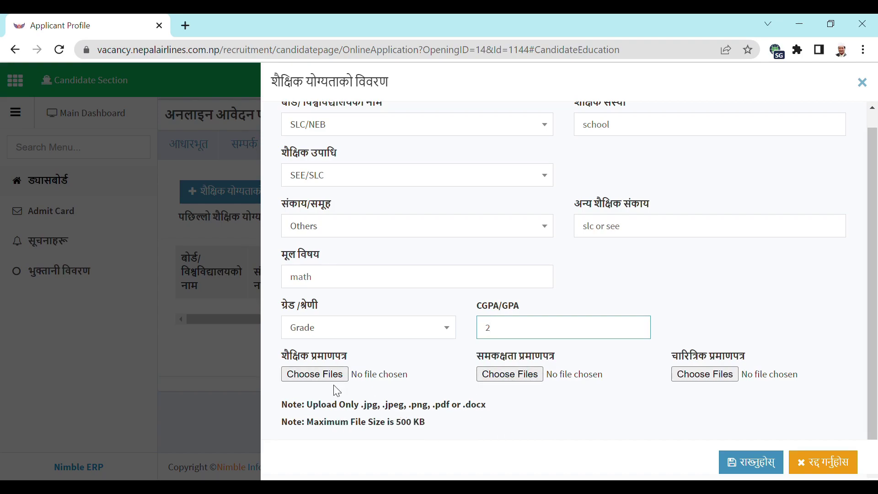
- Attach 1.jpg as both the academic and character certificate and save the entry
left_click(312, 379)
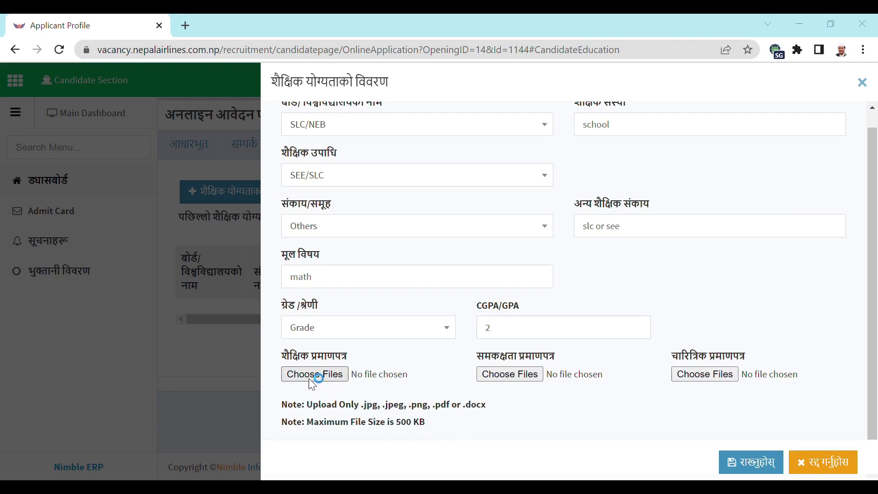
double_click(153, 146)
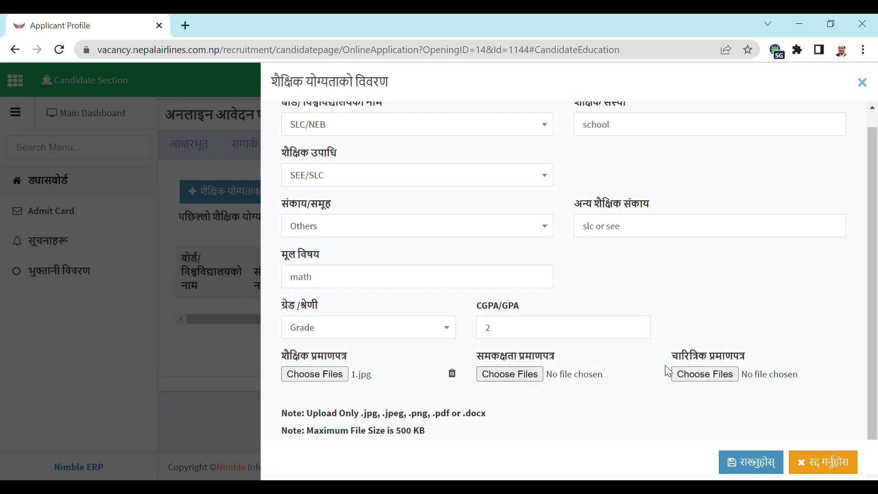
left_click(694, 381)
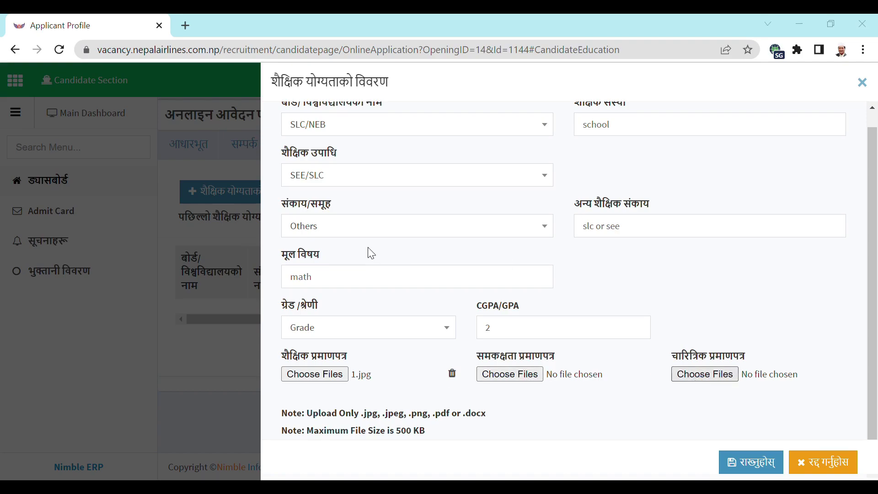
double_click(167, 114)
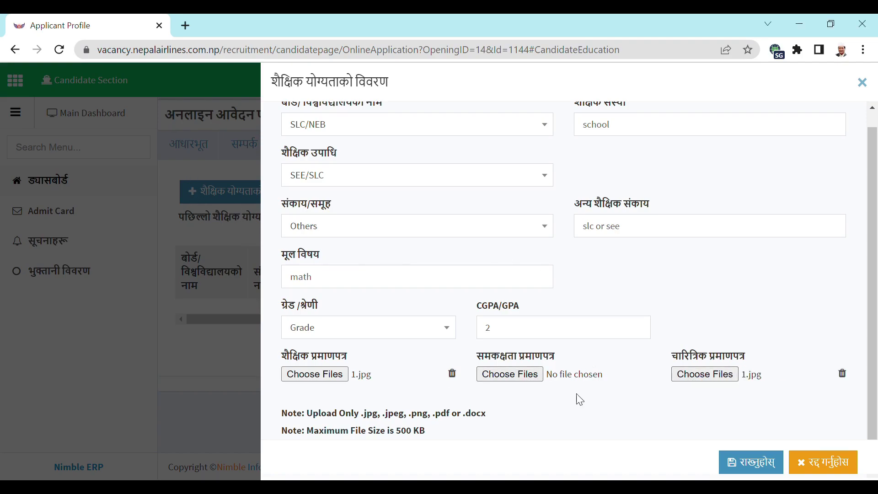
left_click(752, 466)
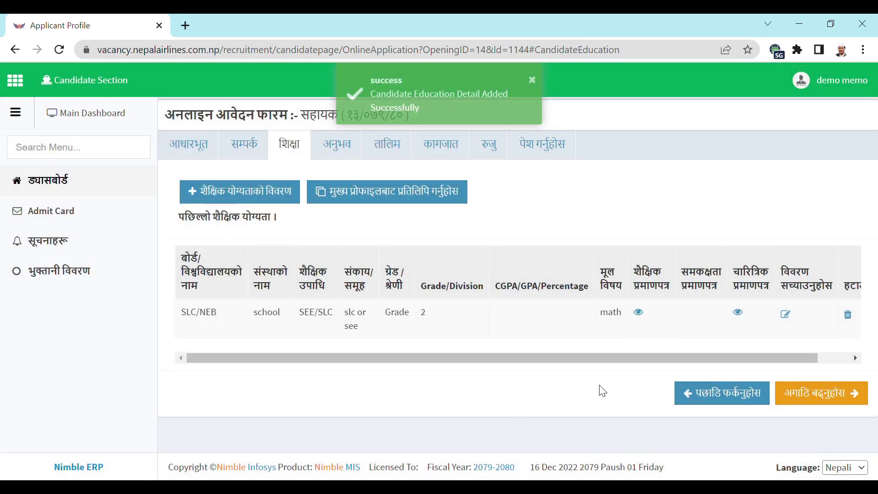
- Pass through the अनुभव and तालिम tabs without adding any experience or training entries
left_click(823, 400)
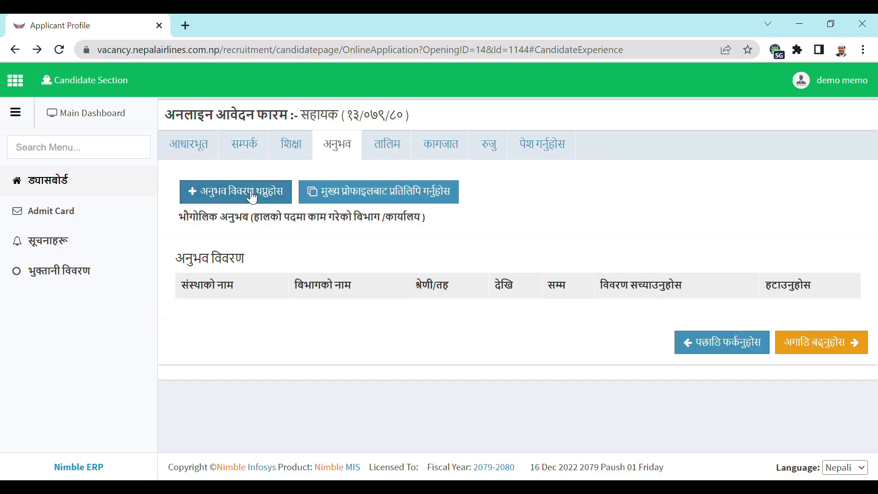
left_click(202, 194)
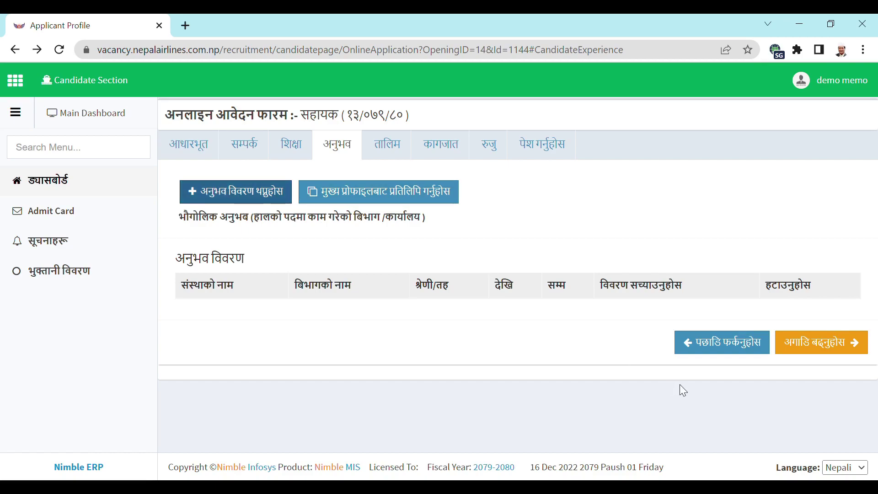
left_click(820, 349)
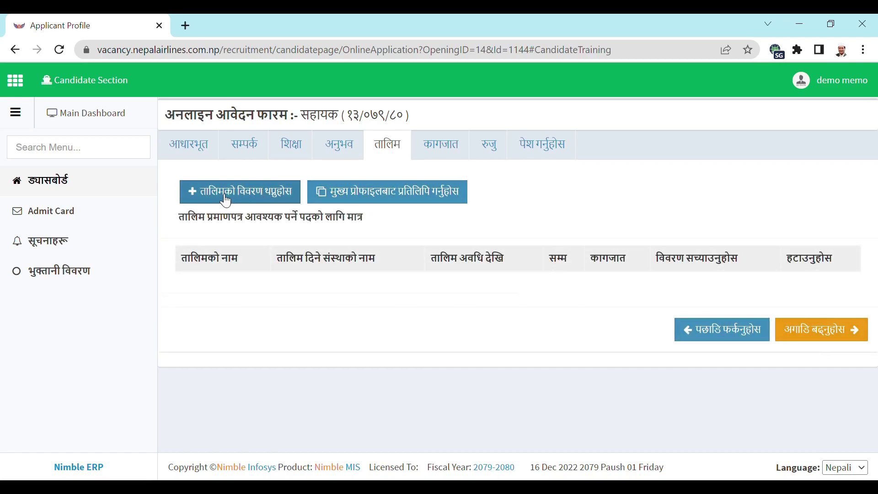
left_click(225, 200)
left_click(225, 200)
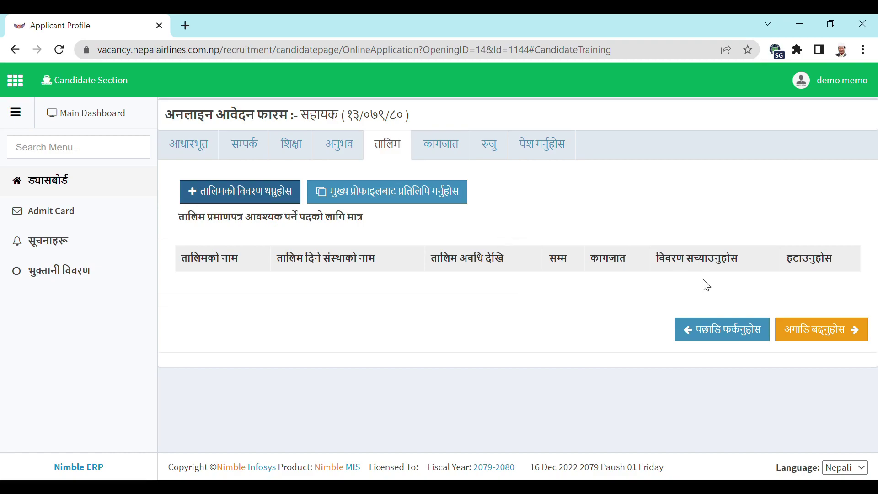
- On the कागजात document tab, attach the passport photo file as the photo
left_click(823, 333)
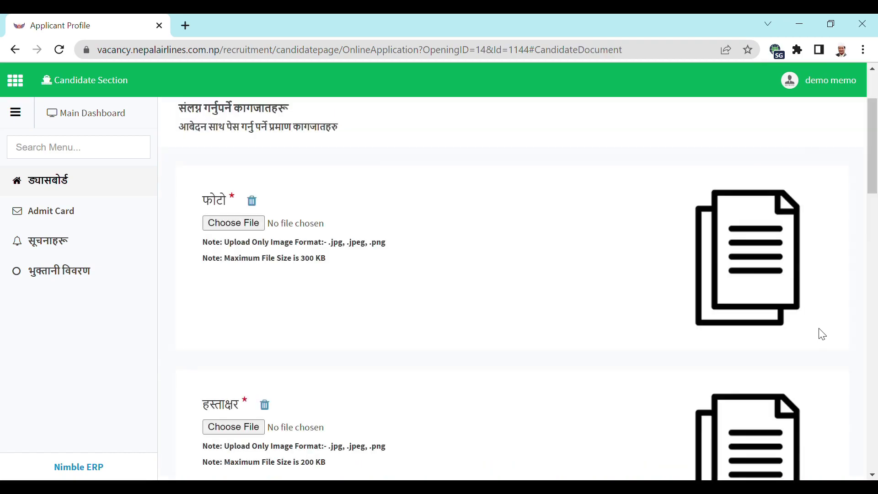
left_click_drag(874, 168, 869, 142)
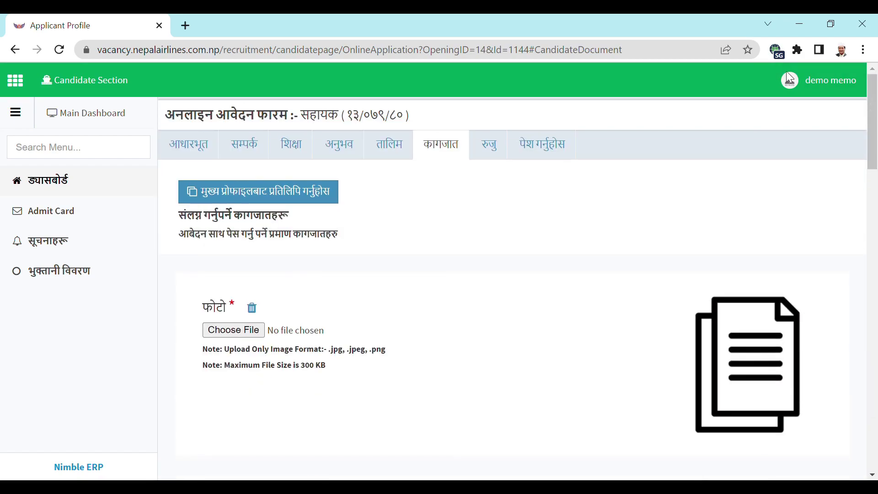
left_click(231, 334)
double_click(164, 251)
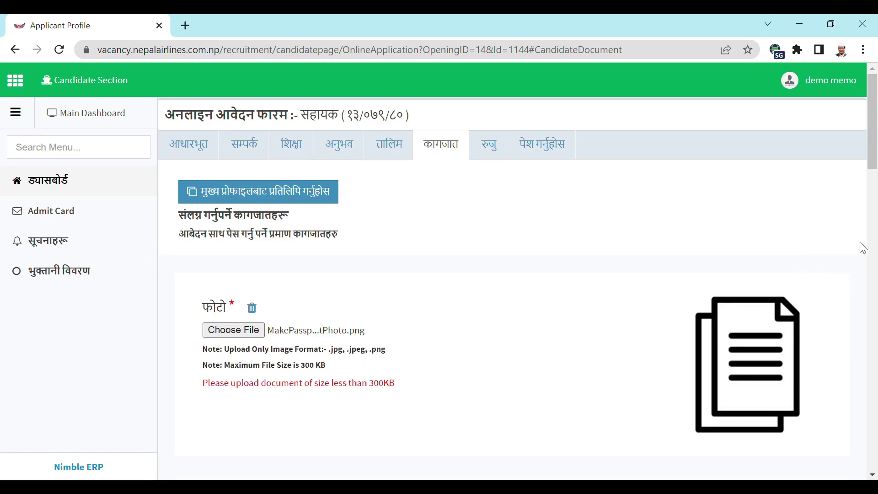
- Attach sign.jpg as the signature and upload the citizenship certificate file
left_click_drag(876, 153, 869, 230)
left_click(239, 201)
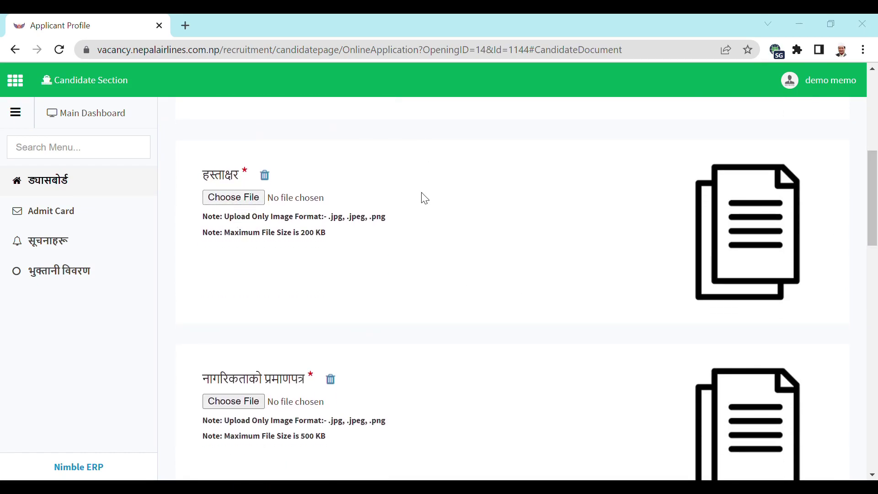
left_click(825, 252)
scroll(877, 286, "down", 3)
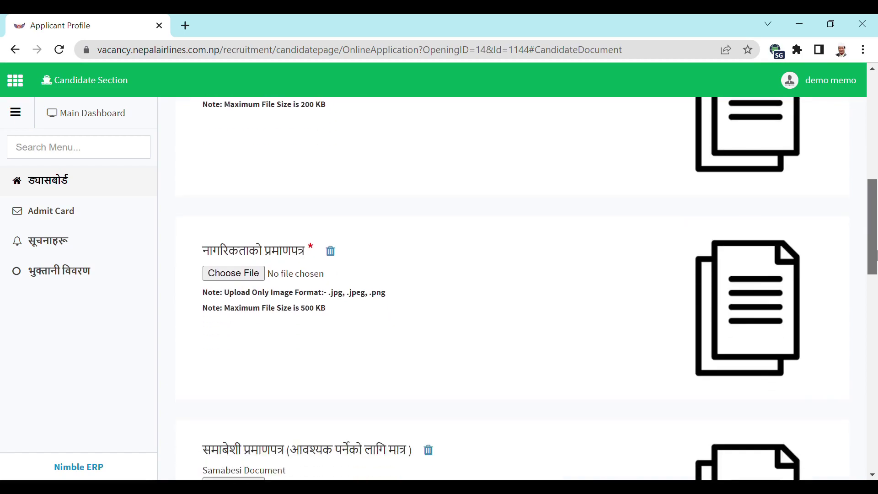
scroll(877, 254, "down", 2)
left_click(242, 197)
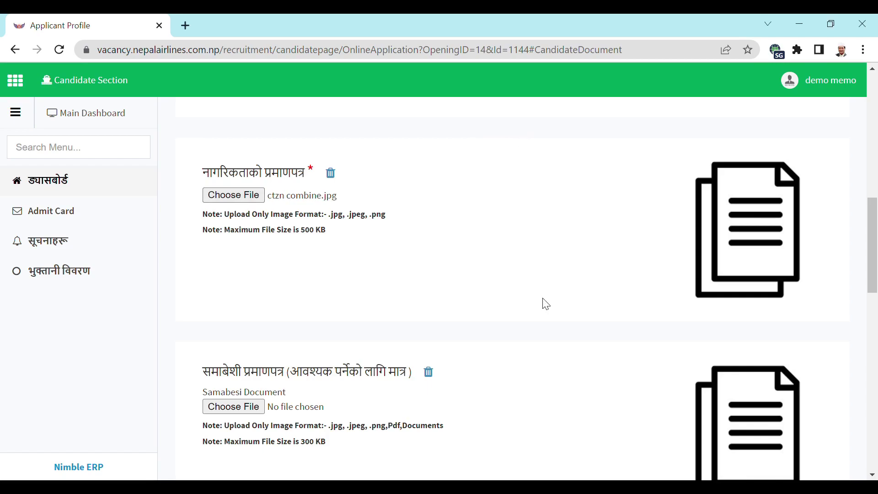
left_click_drag(875, 249, 875, 280)
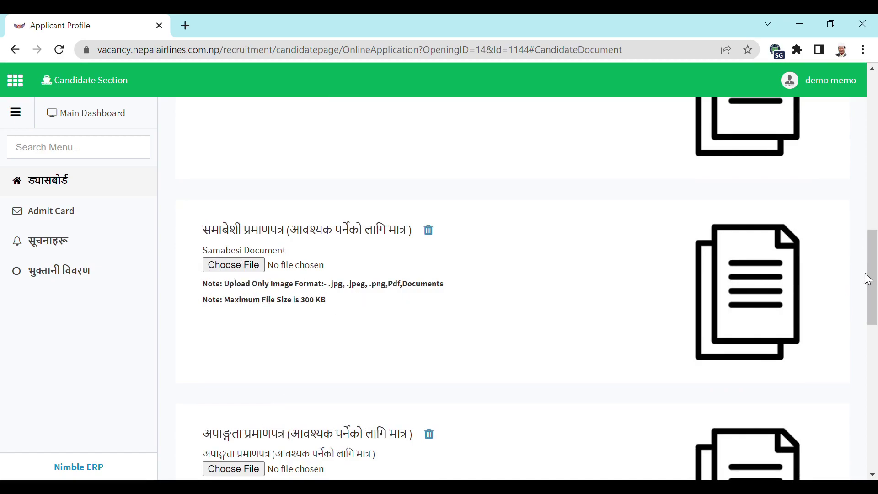
left_click_drag(873, 280, 876, 414)
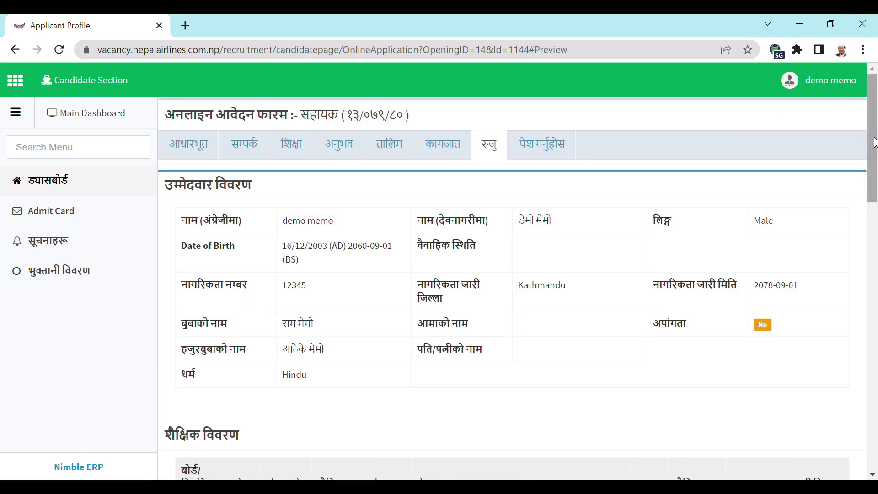
- Scroll through the रुजु preview of candidate details and continue to the पेश गर्नुहोस tab
left_click_drag(874, 144, 863, 461)
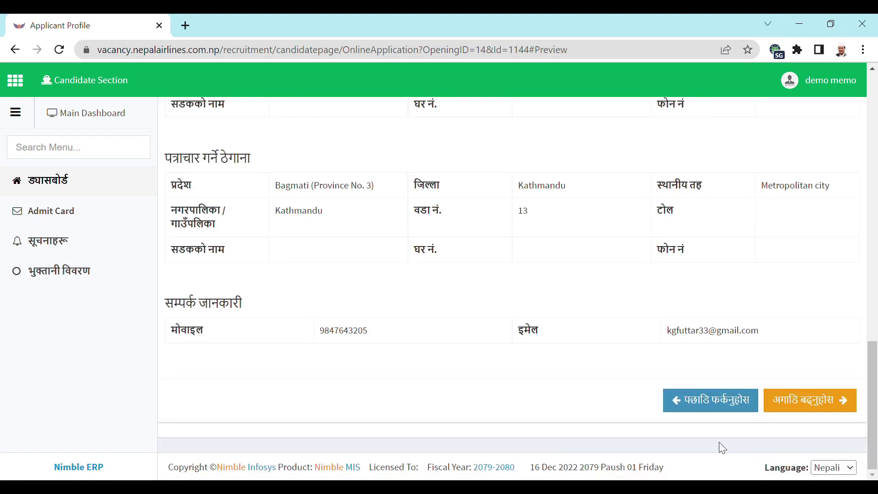
left_click(823, 406)
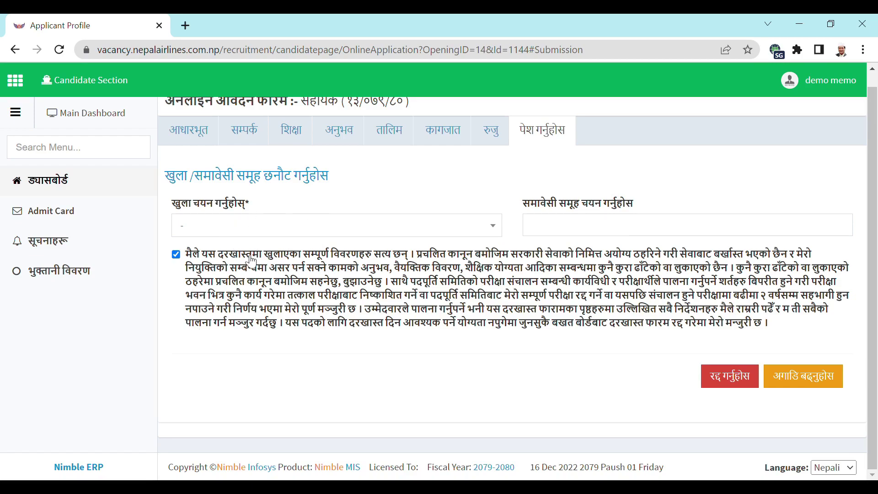
- Choose खुला as the competition type; add then remove महिला and मधेशी, leaving no inclusive group
left_click(366, 234)
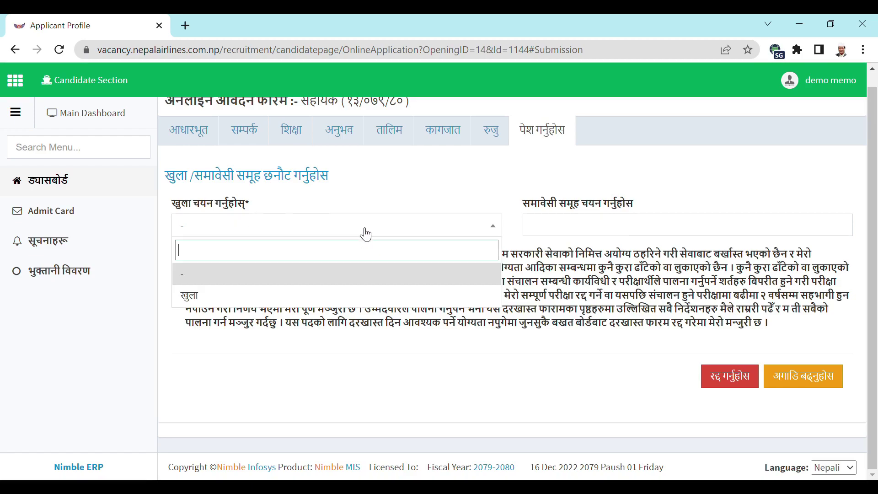
left_click(222, 301)
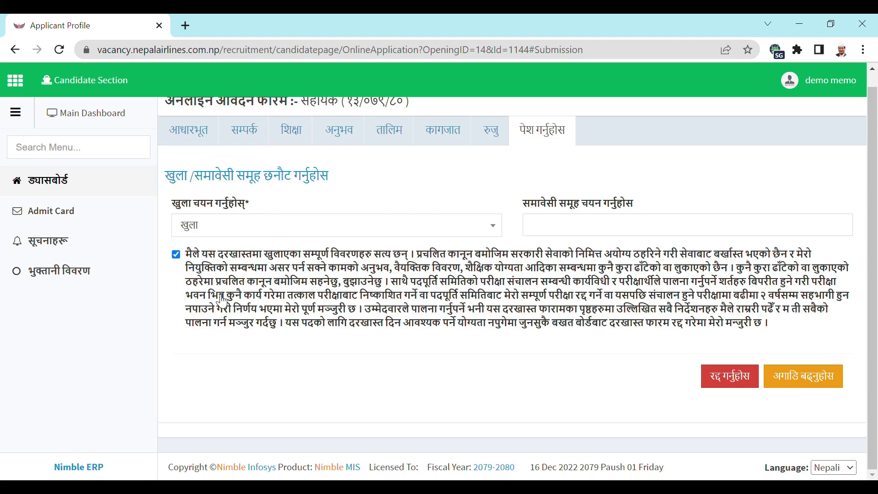
left_click(572, 230)
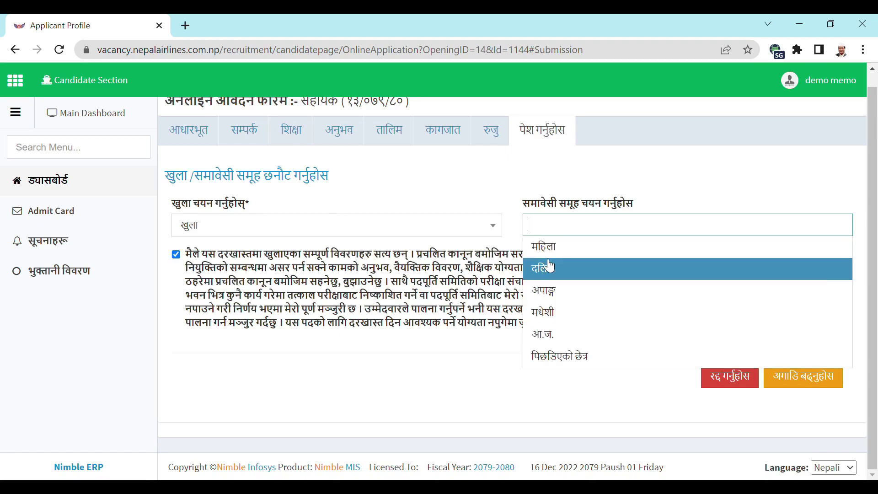
left_click(557, 255)
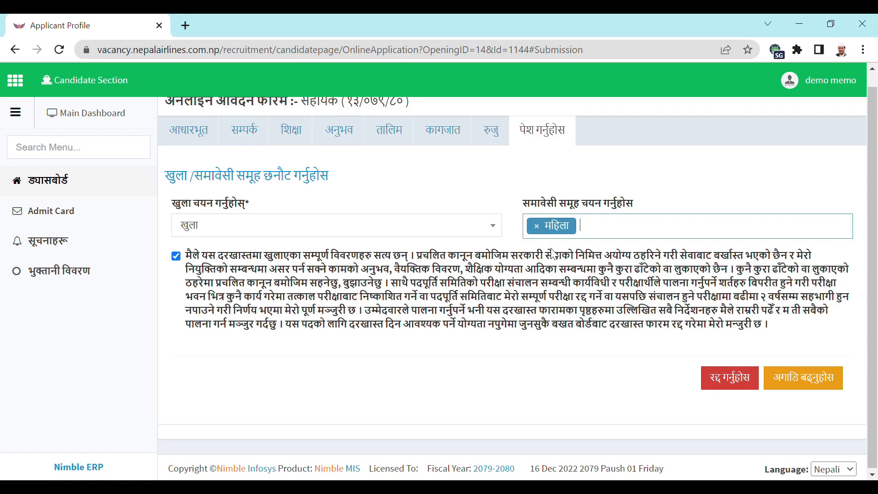
left_click(604, 232)
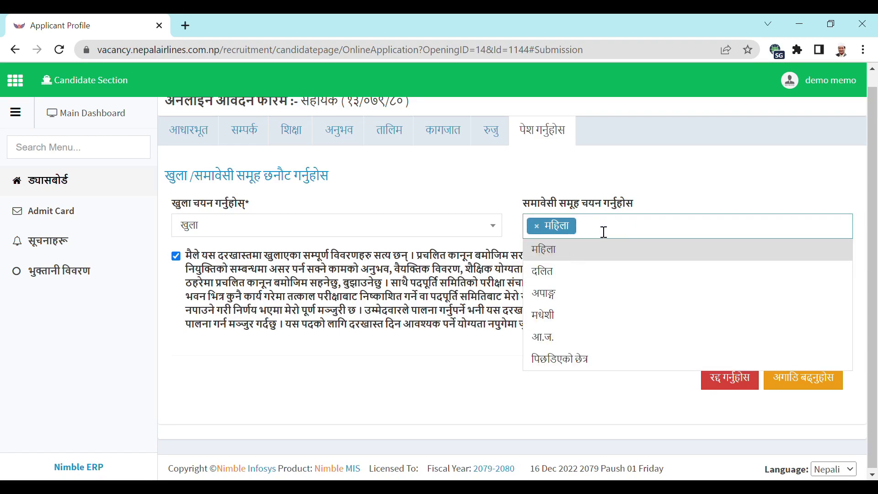
left_click(548, 320)
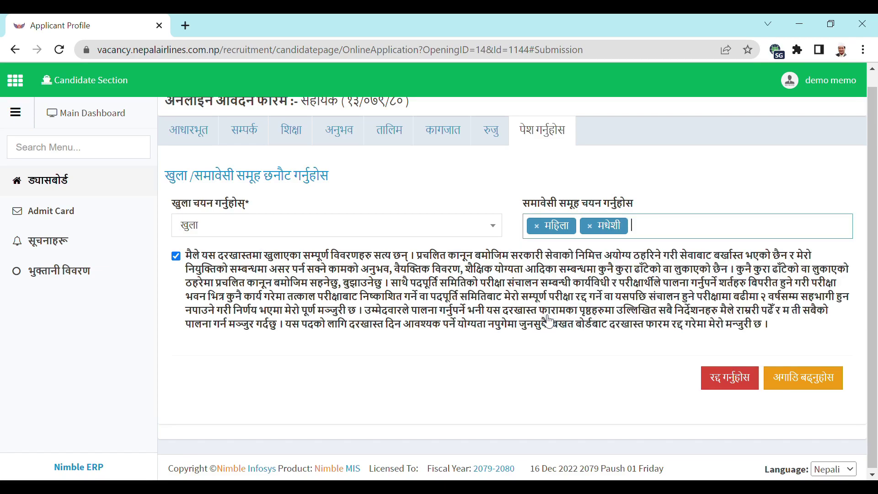
left_click(592, 229)
left_click(540, 230)
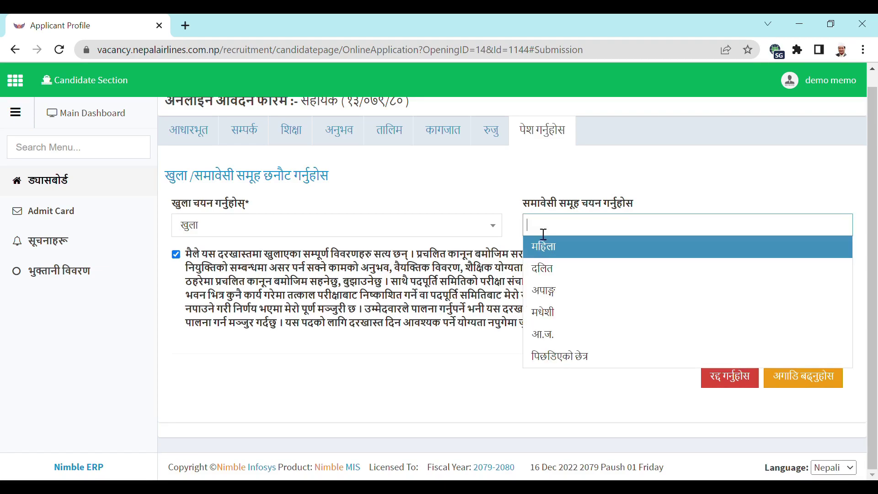
left_click(307, 373)
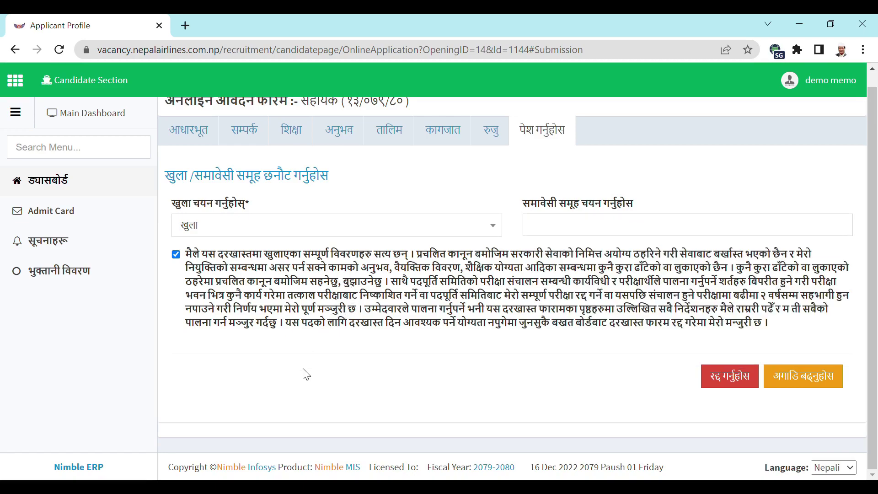
- Submit the application and send the 500.00 exam fee payment to connectIPS
left_click(797, 384)
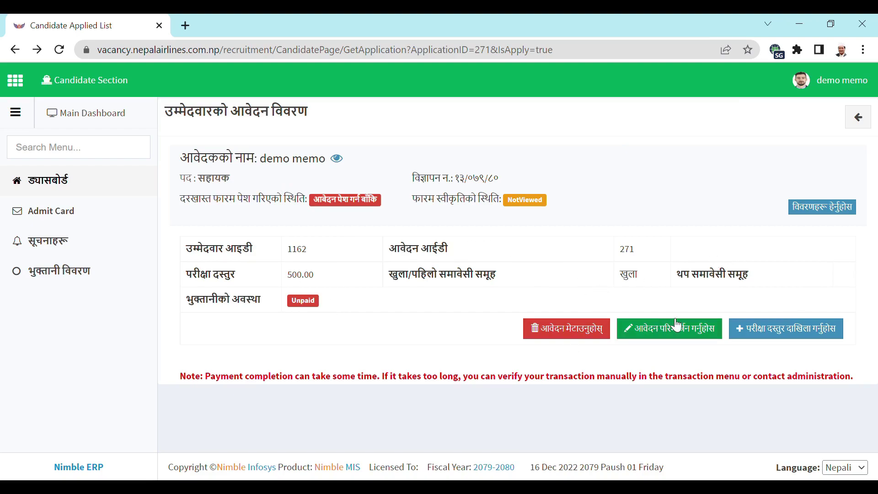
left_click(779, 335)
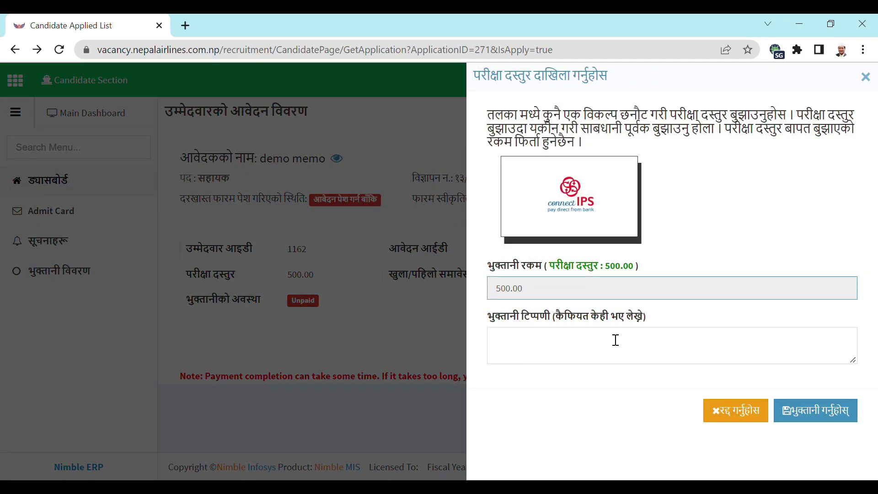
left_click(809, 414)
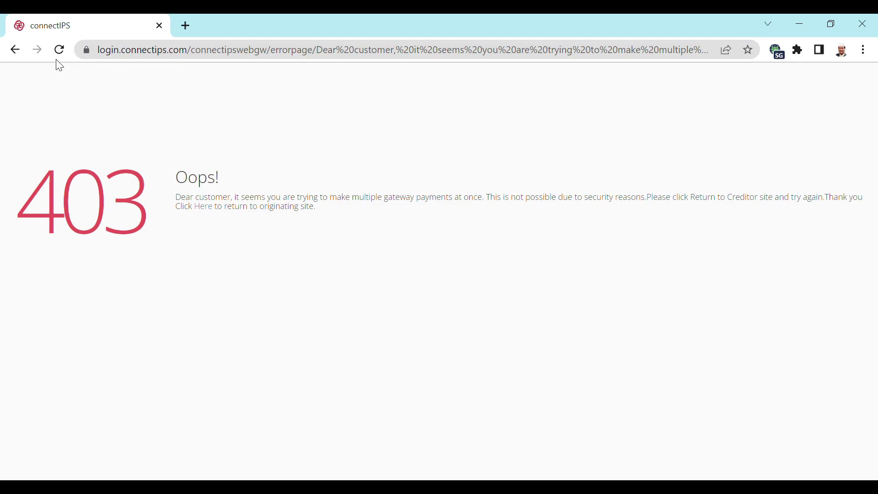
- Reload the connectIPS 403 page twice, go back, and retry loading the application details page
left_click(60, 50)
left_click(59, 50)
left_click(17, 51)
left_click(259, 311)
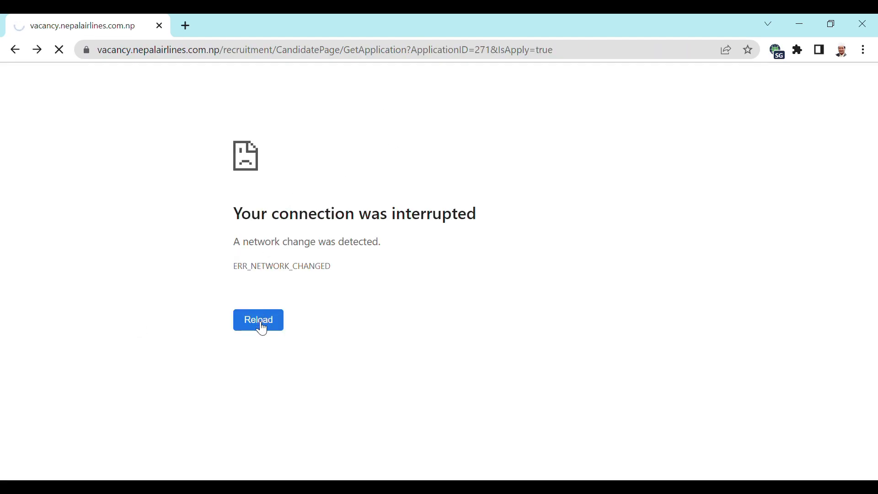